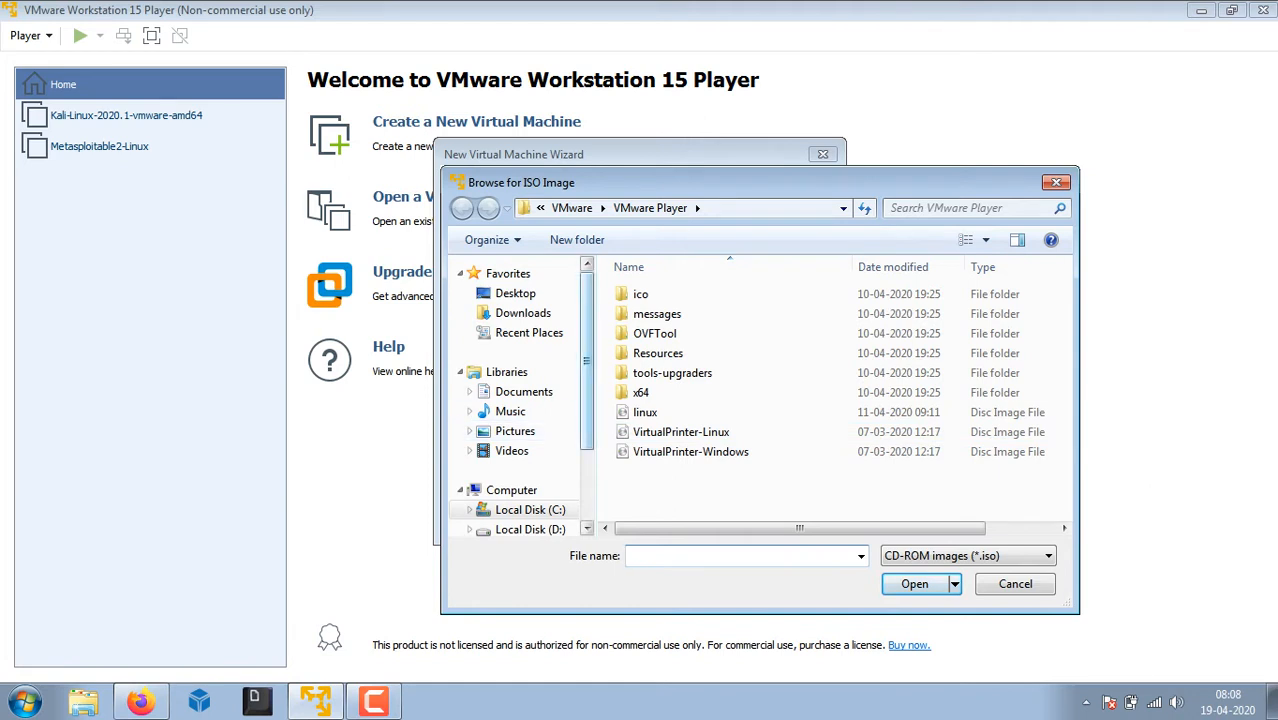
Choose tails-amd64-4.5.iso from the tails-amd64-4.5-iso folder on drive F: as the installer disc image and continue the wizard.
left_click(535, 462)
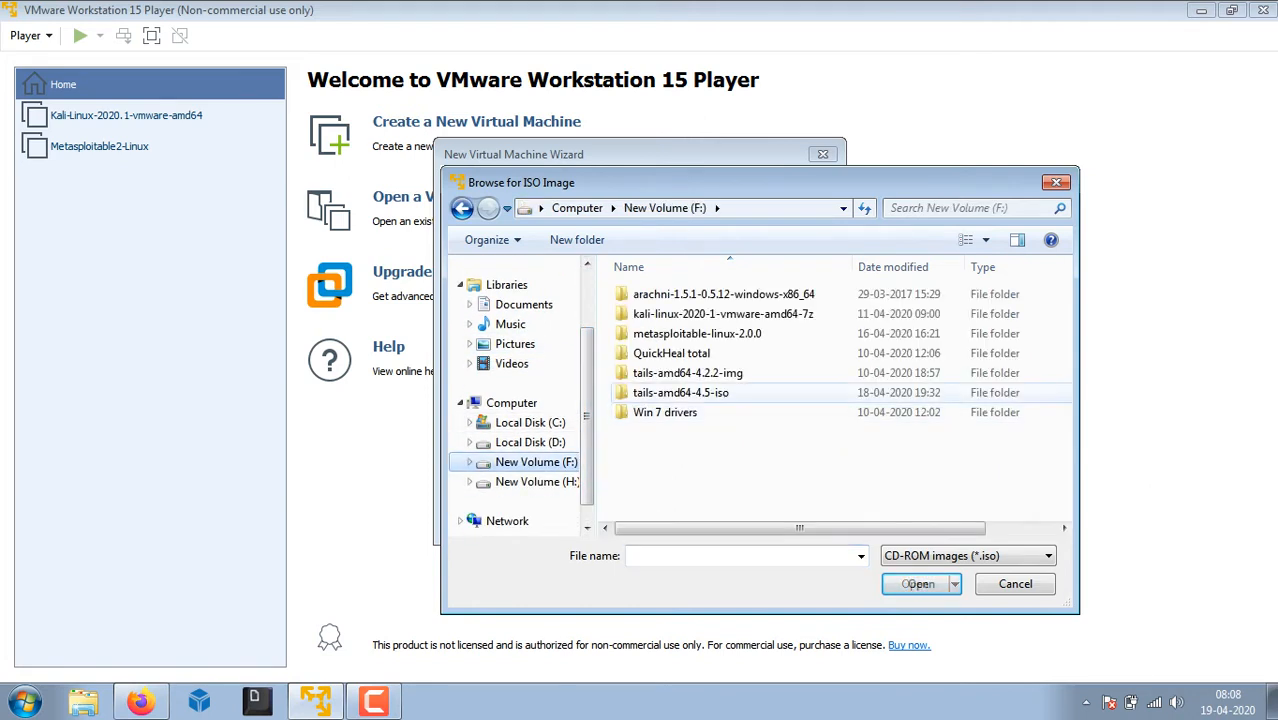
double_click(700, 392)
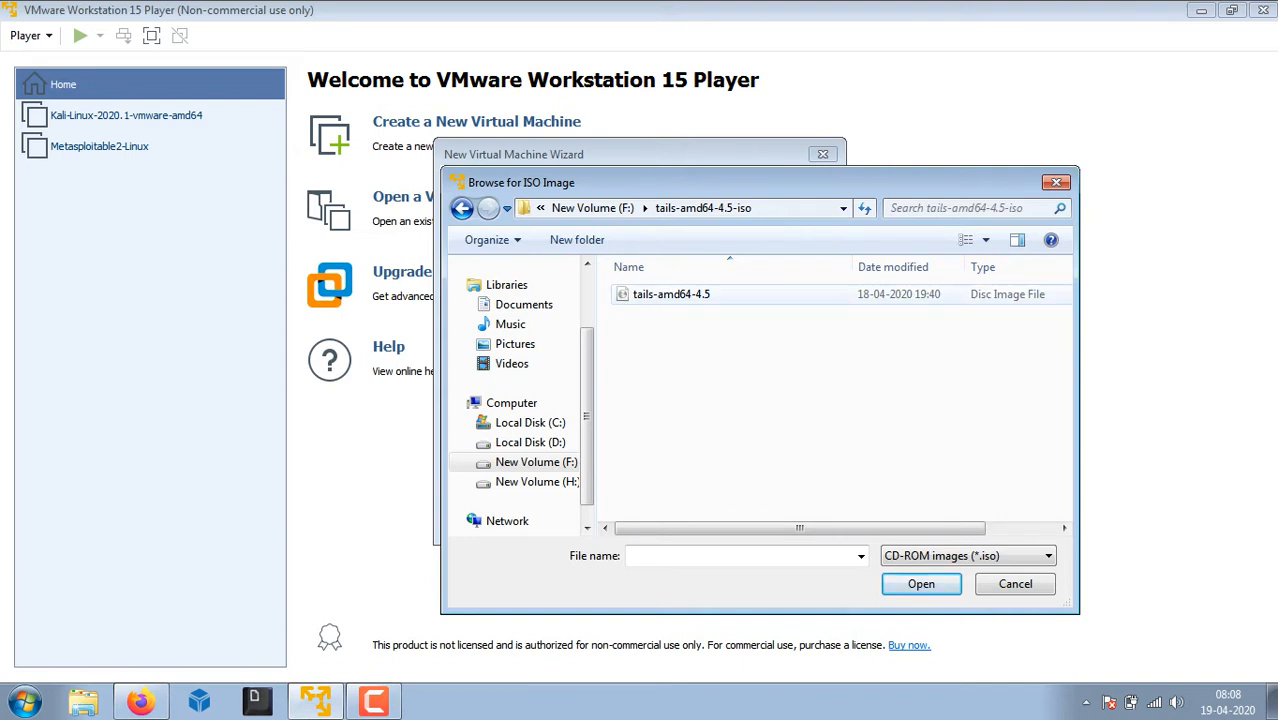
left_click(690, 295)
left_click(921, 584)
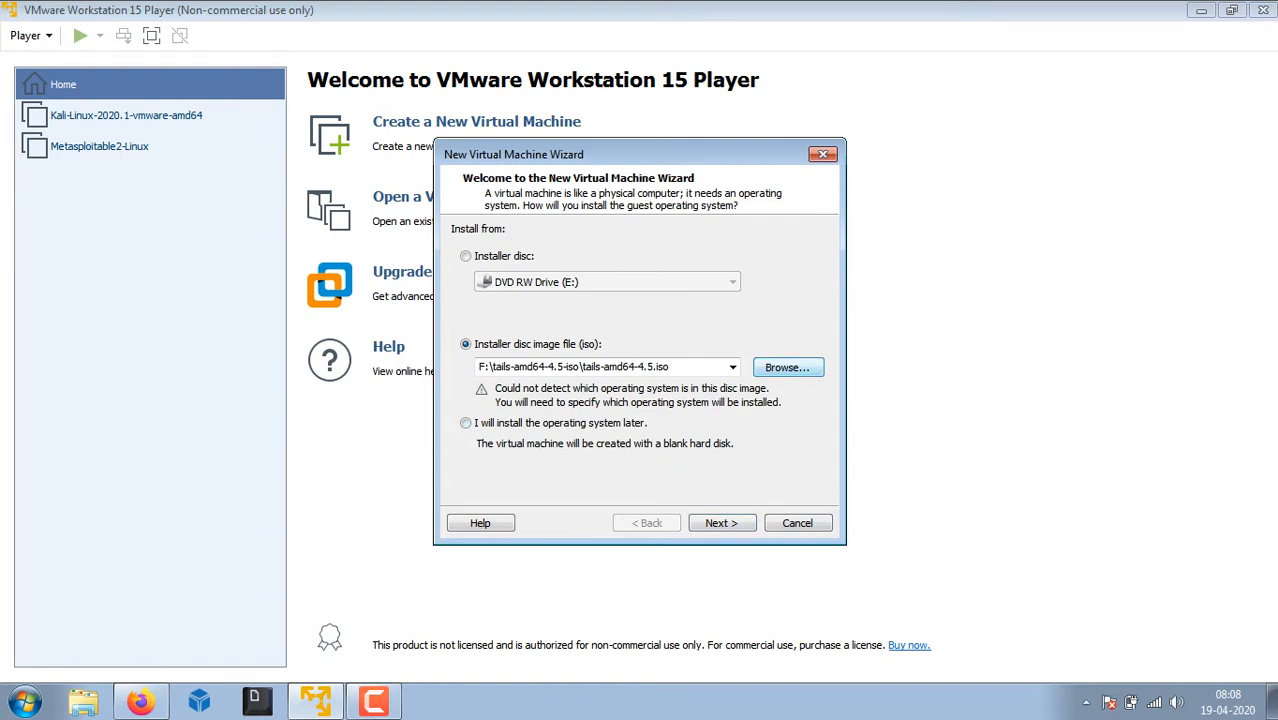
key("Return")
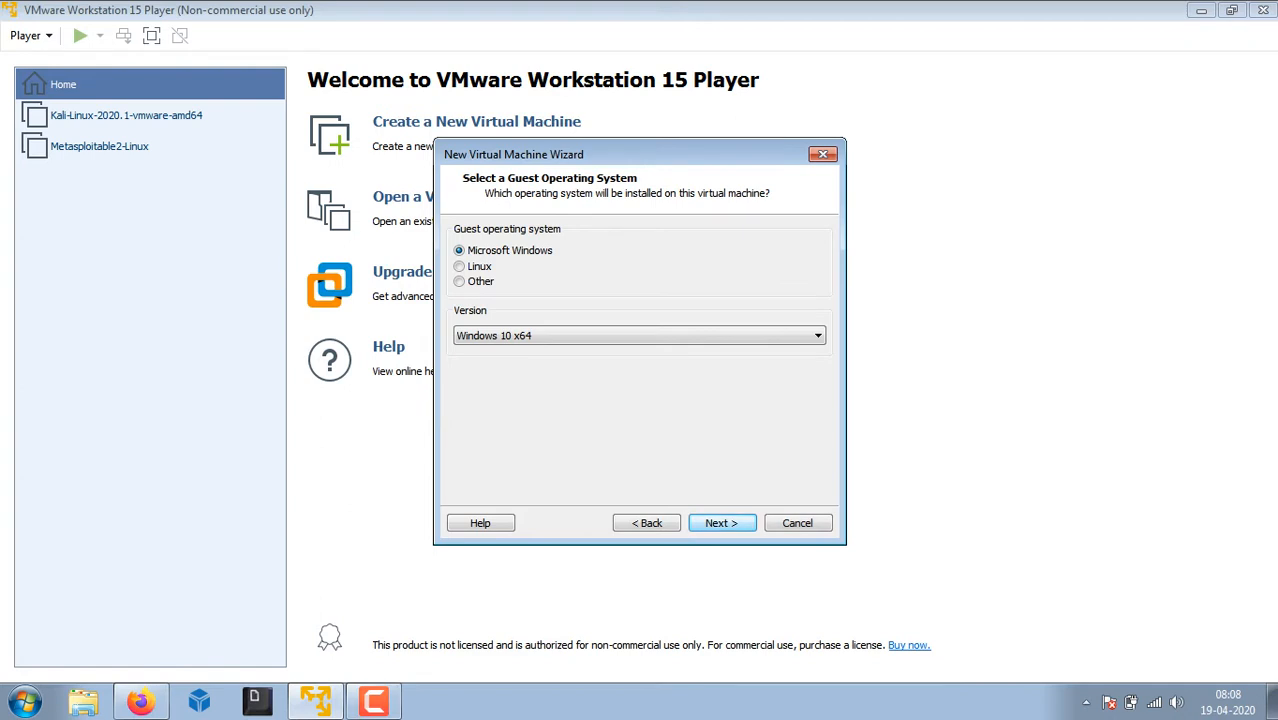
Select Linux as the guest operating system for the new virtual machine.
left_click(460, 282)
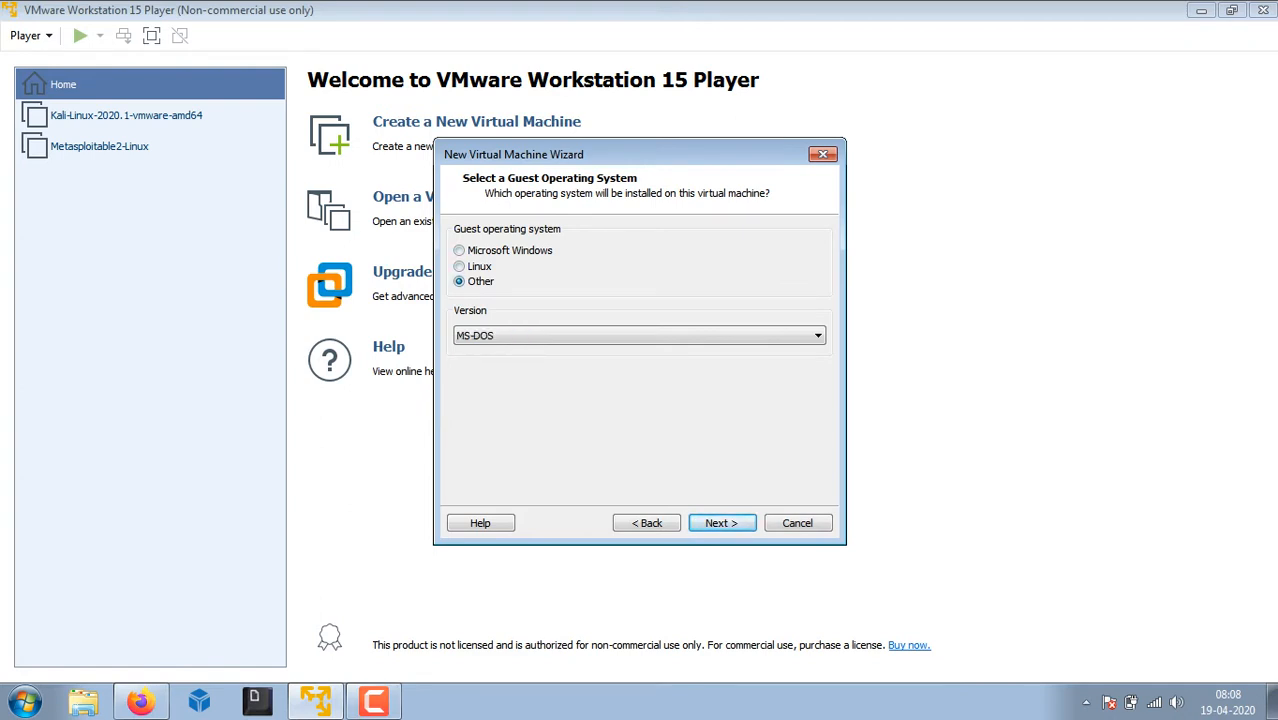
left_click(460, 267)
left_click(640, 336)
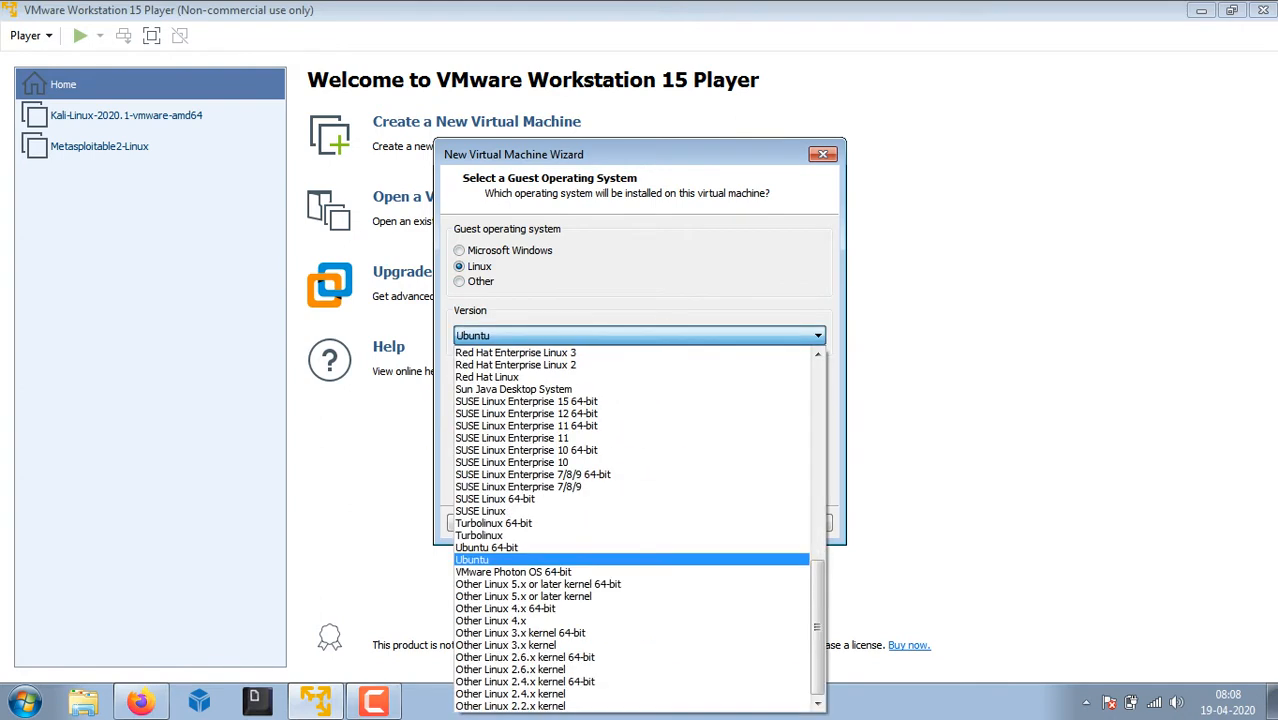
left_click(640, 336)
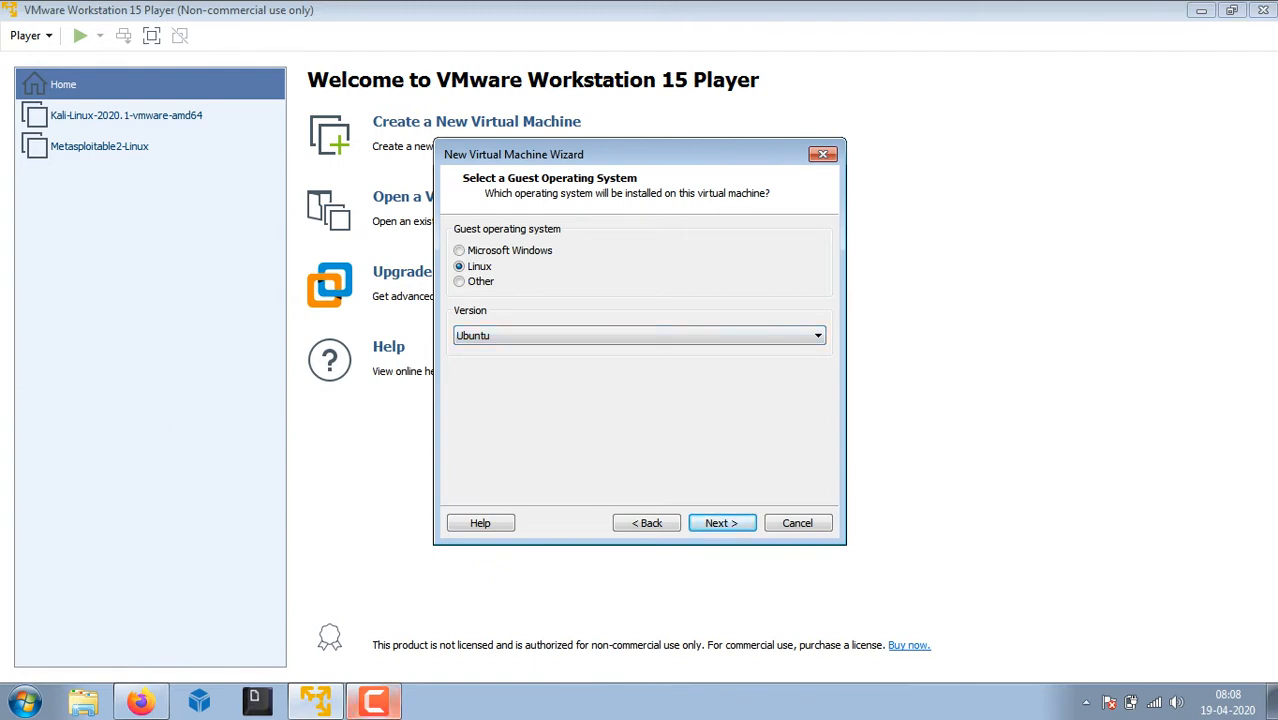
left_click(373, 701)
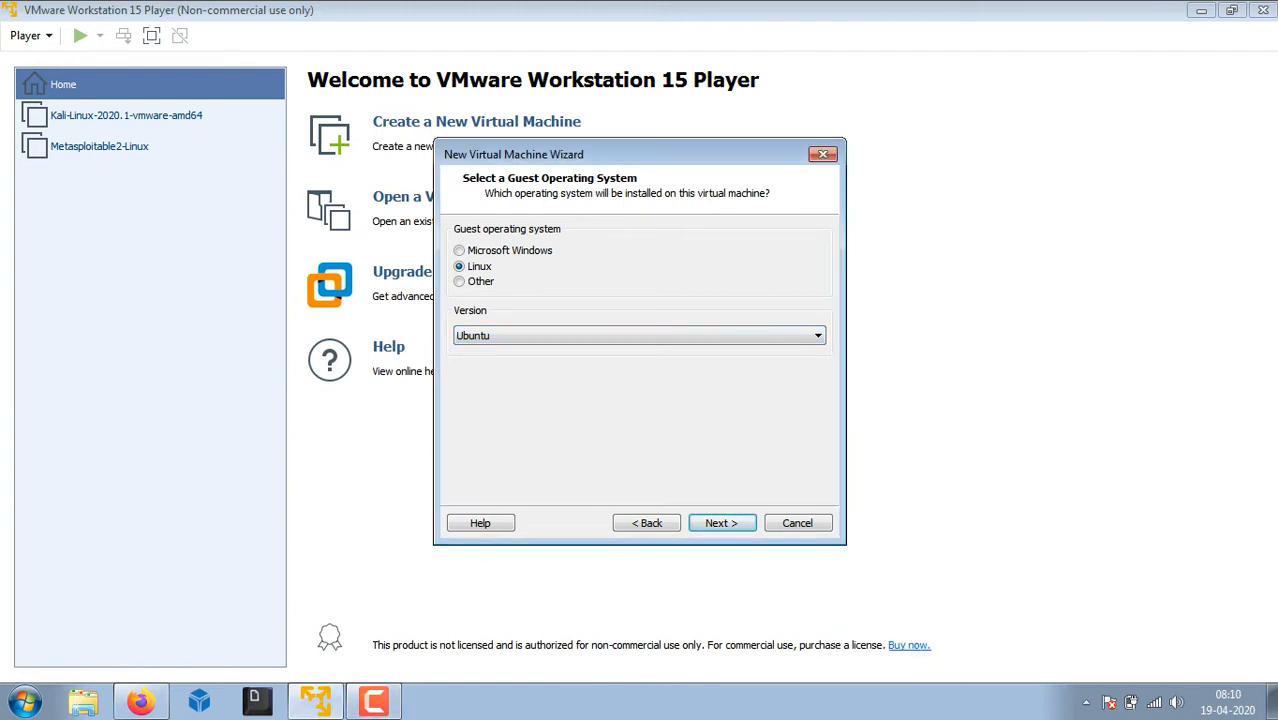
Look through the available Linux versions and check the Tails VirtualBox instructions in Firefox for the recommended type and version.
left_click(640, 336)
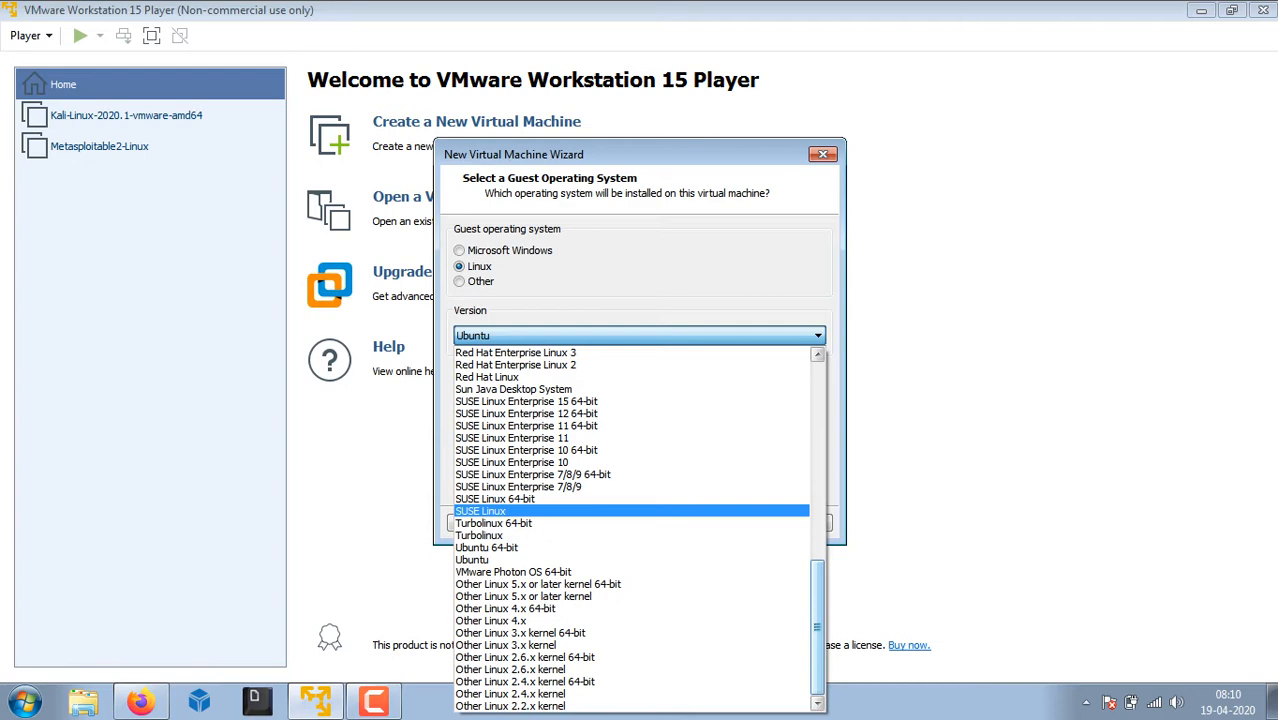
scroll(630, 470, "up", 8)
scroll(630, 462, "up", 6)
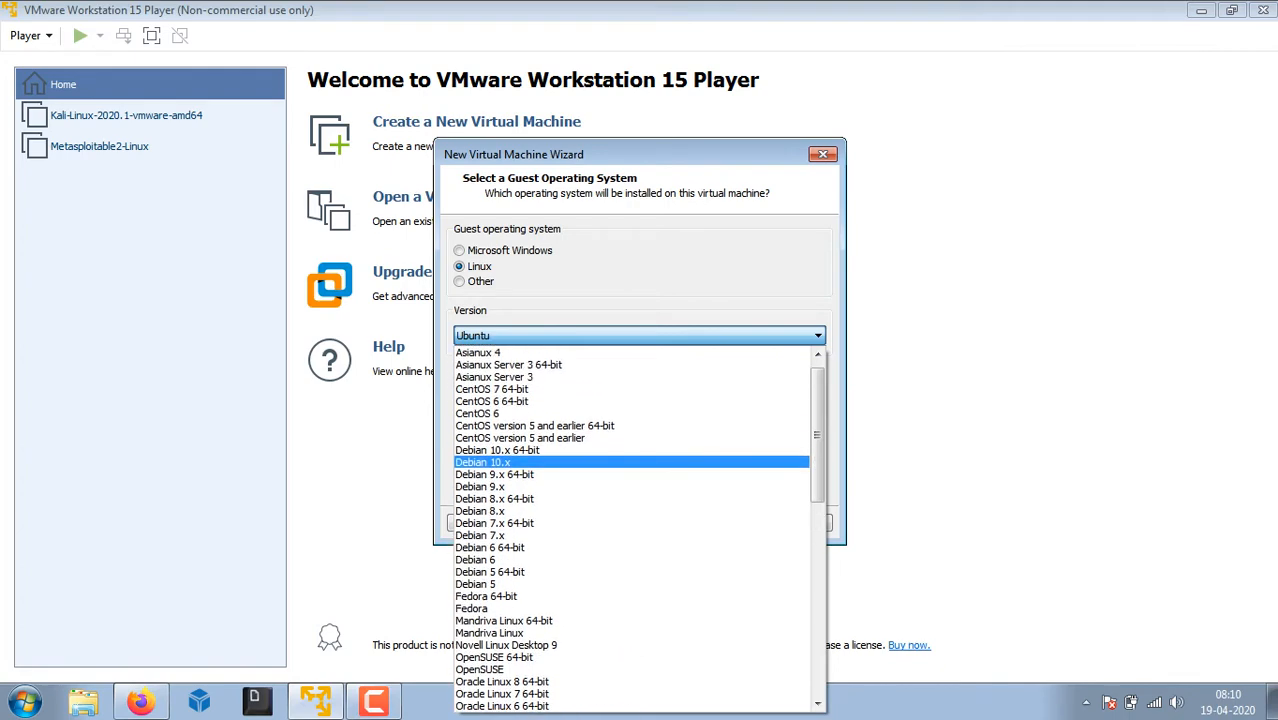
scroll(630, 468, "up", 1)
scroll(630, 388, "down", 7)
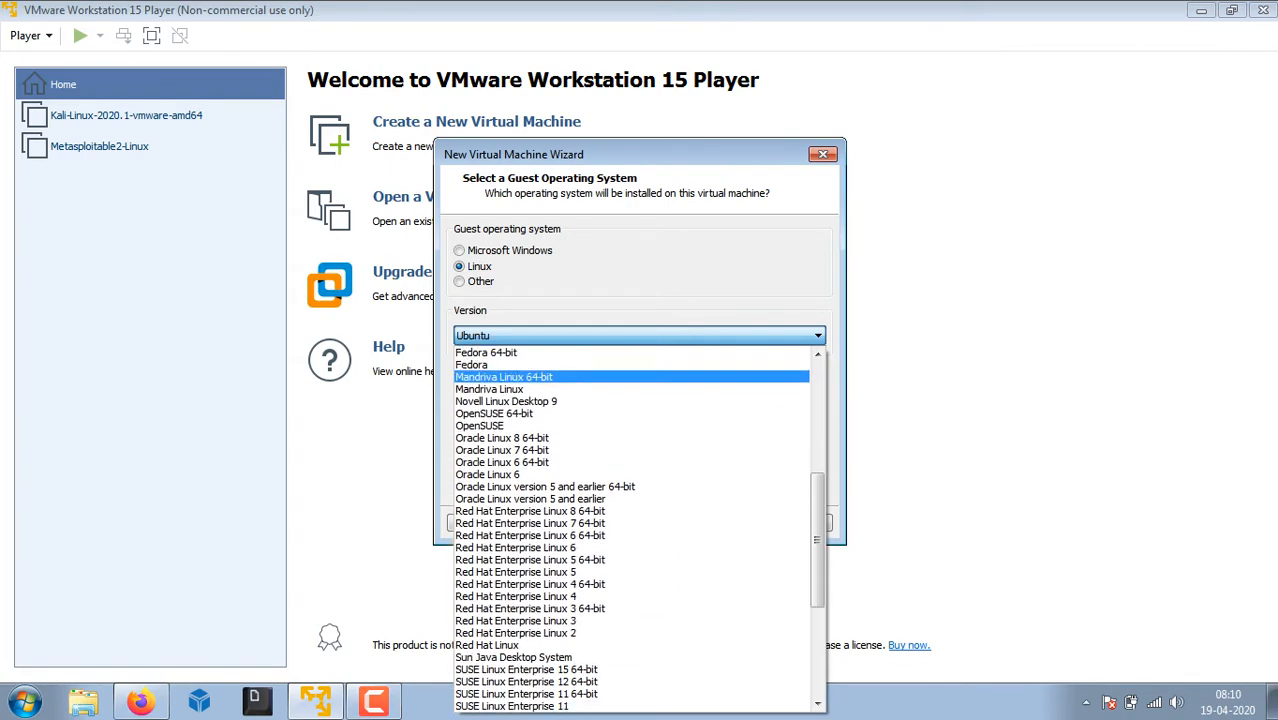
scroll(630, 570, "down", 7)
left_click(141, 701)
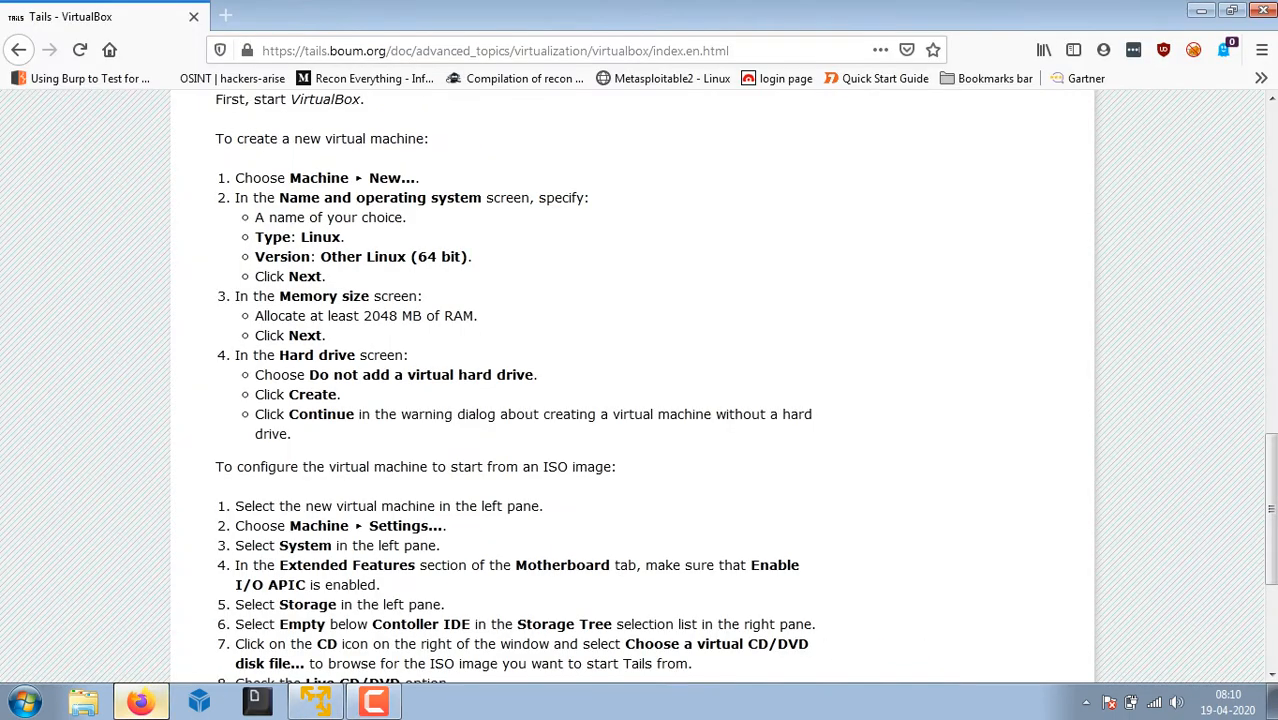
left_click_drag(346, 238, 297, 238)
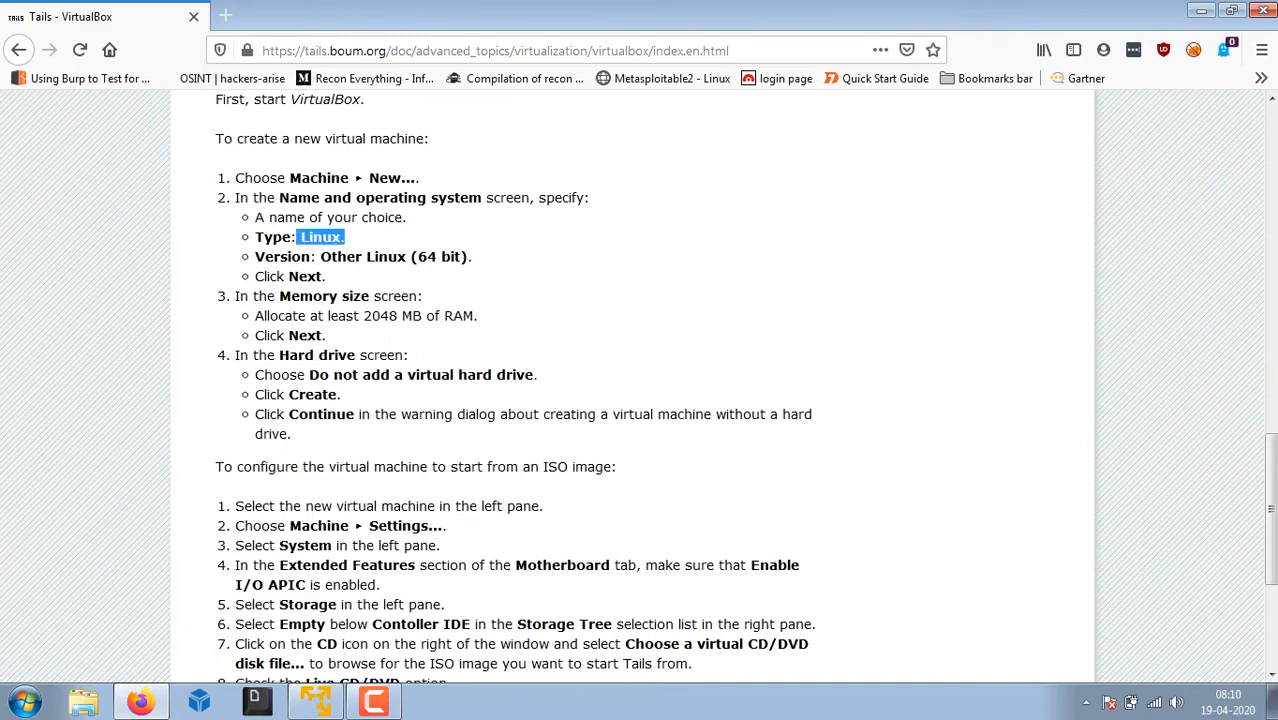
triple_click(342, 257)
left_click(374, 701)
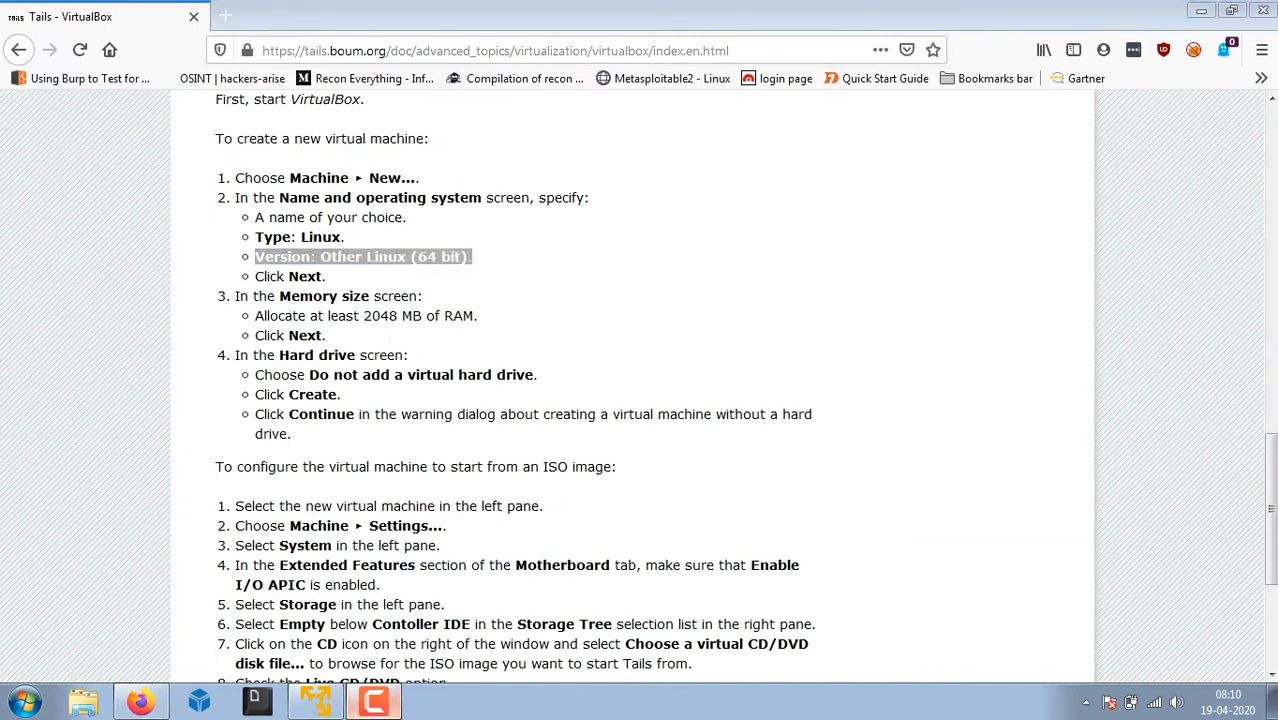
left_click(374, 701)
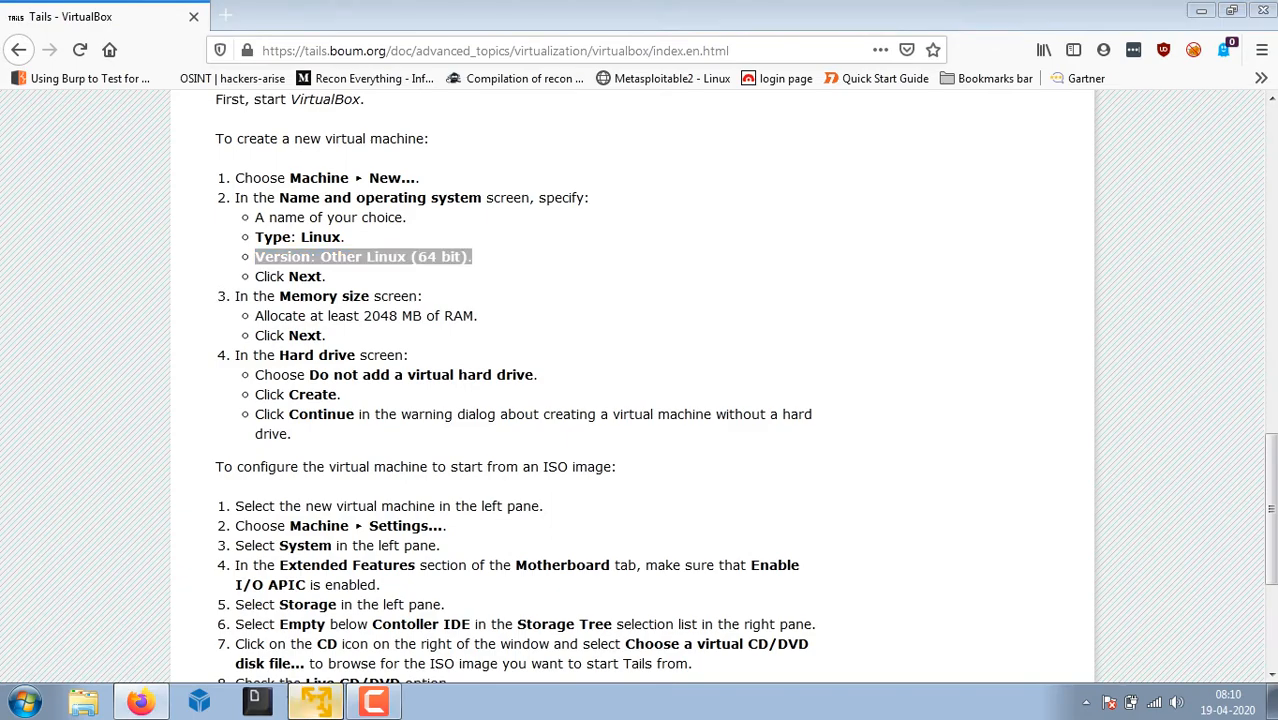
Switch back to VMware Player and set the guest operating system version to Other Linux 4.x 64-bit.
left_click(316, 701)
left_click(640, 336)
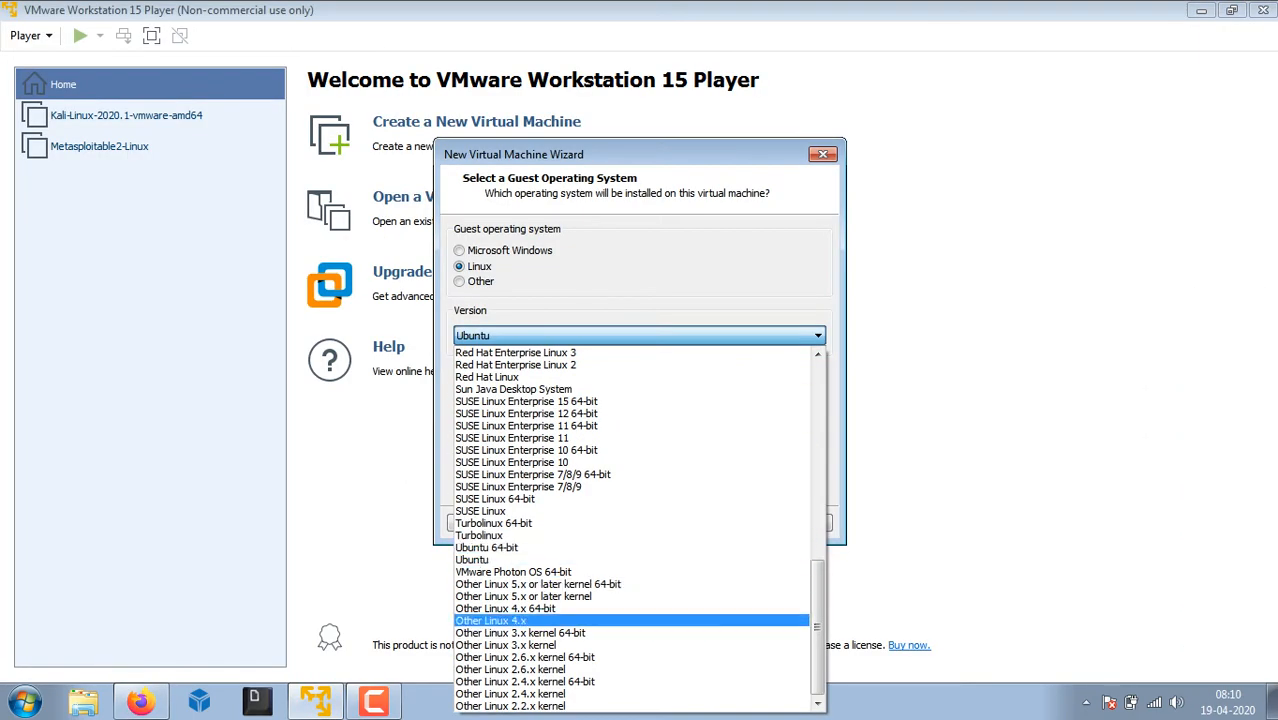
left_click(505, 608)
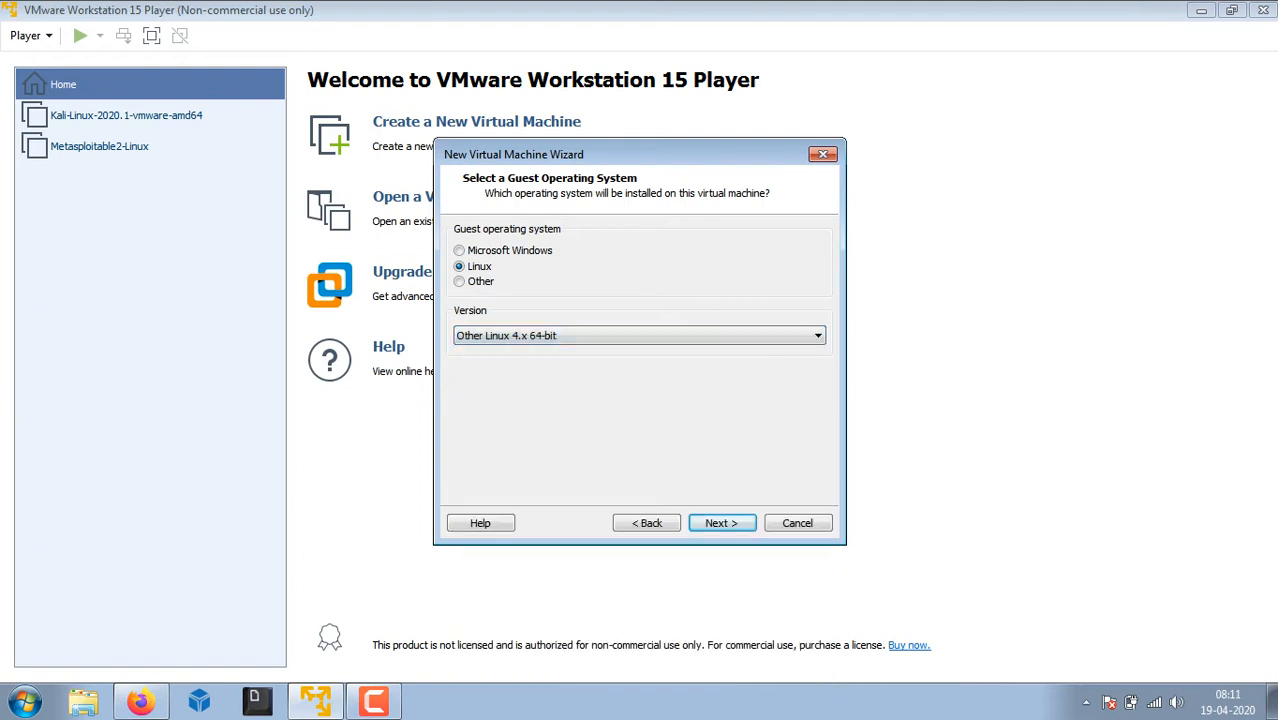
Accept the default name, location and 8 GB disk split into multiple files, and create the virtual machine.
left_click(722, 523)
left_click(722, 523)
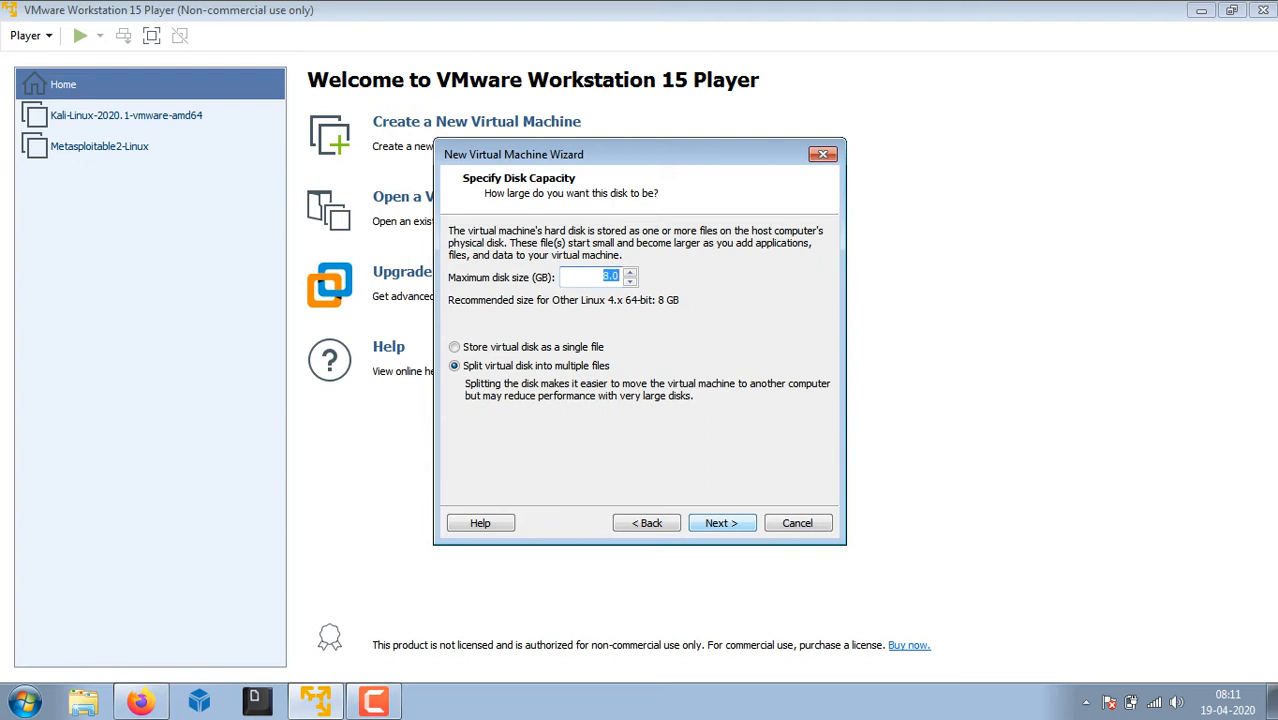
left_click(722, 523)
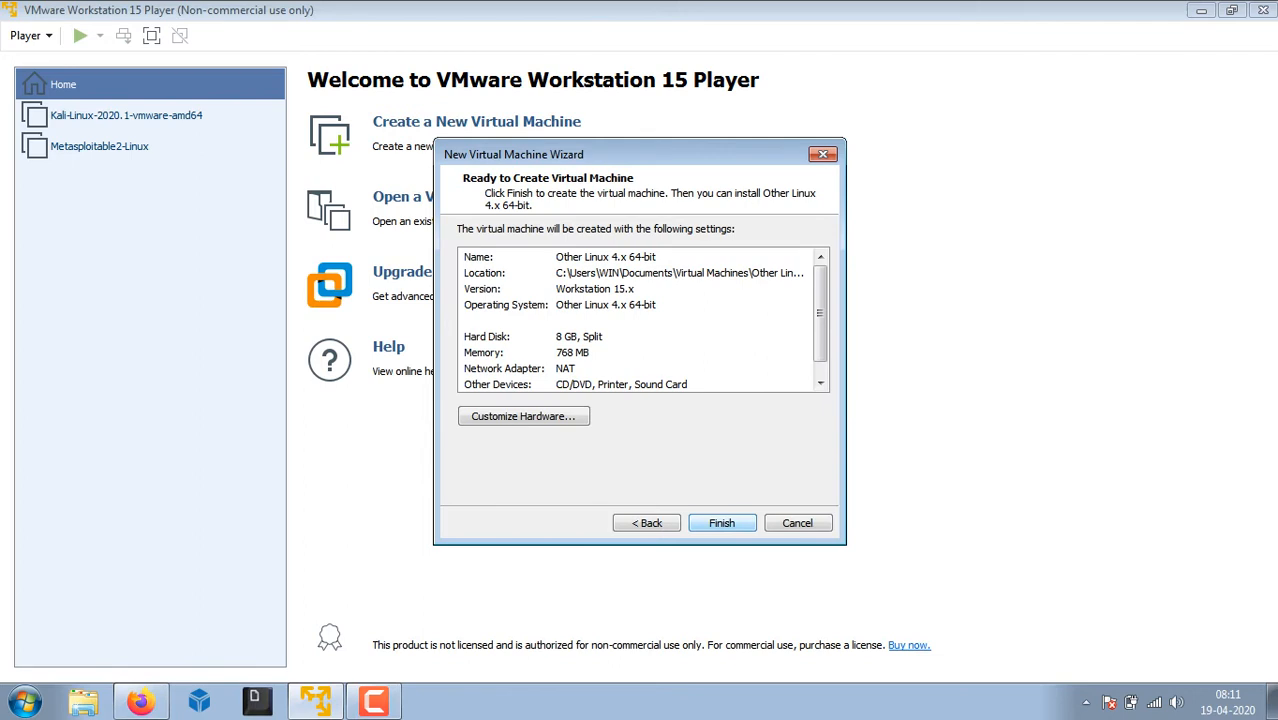
left_click(722, 523)
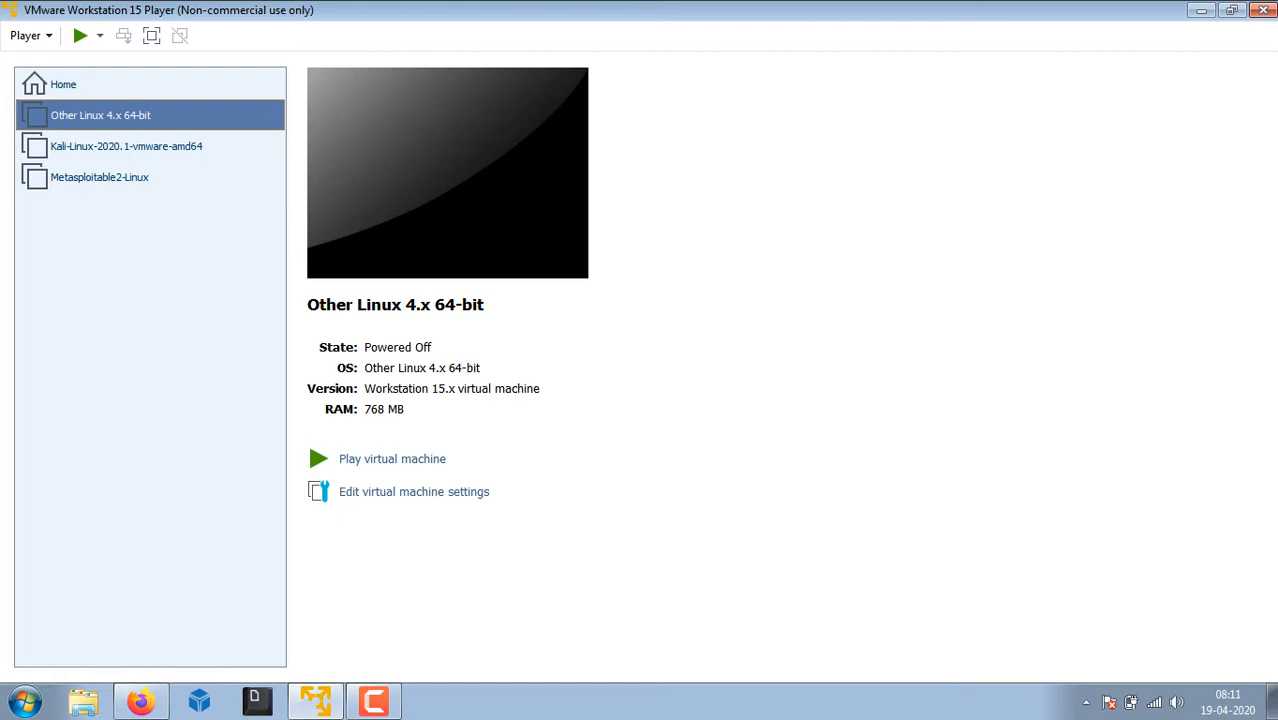
Check the memory requirement in the Tails instructions in Firefox and set the new virtual machine's memory to 2048 MB in VMware Player.
left_click(373, 701)
left_click(373, 701)
left_click(140, 701)
scroll(640, 387, "down", 1)
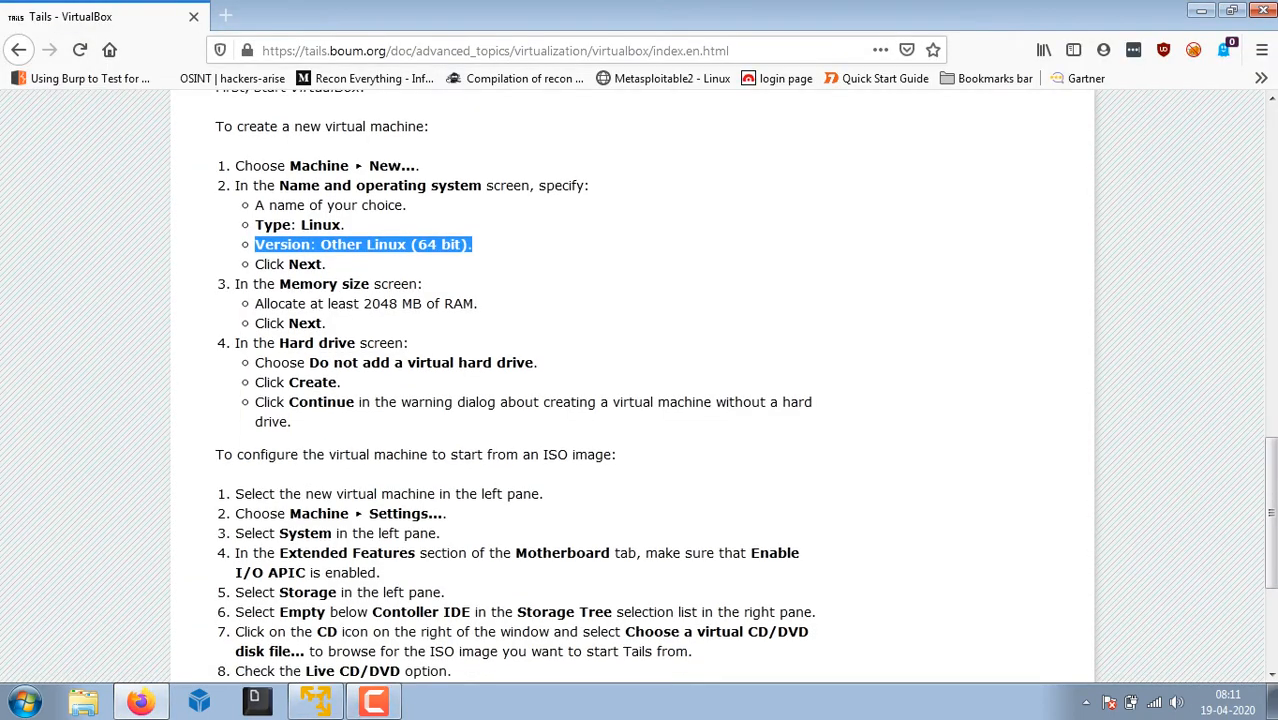
scroll(640, 387, "down", 2)
mouse_move(140, 701)
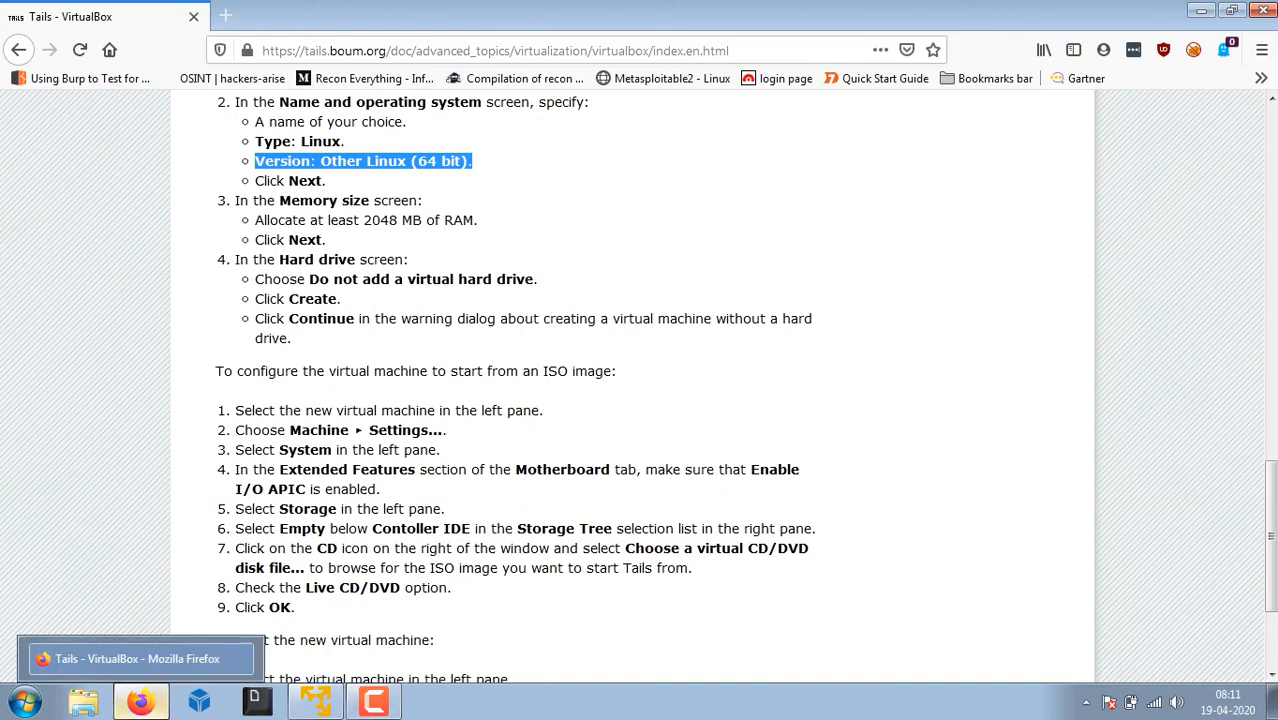
left_click(315, 701)
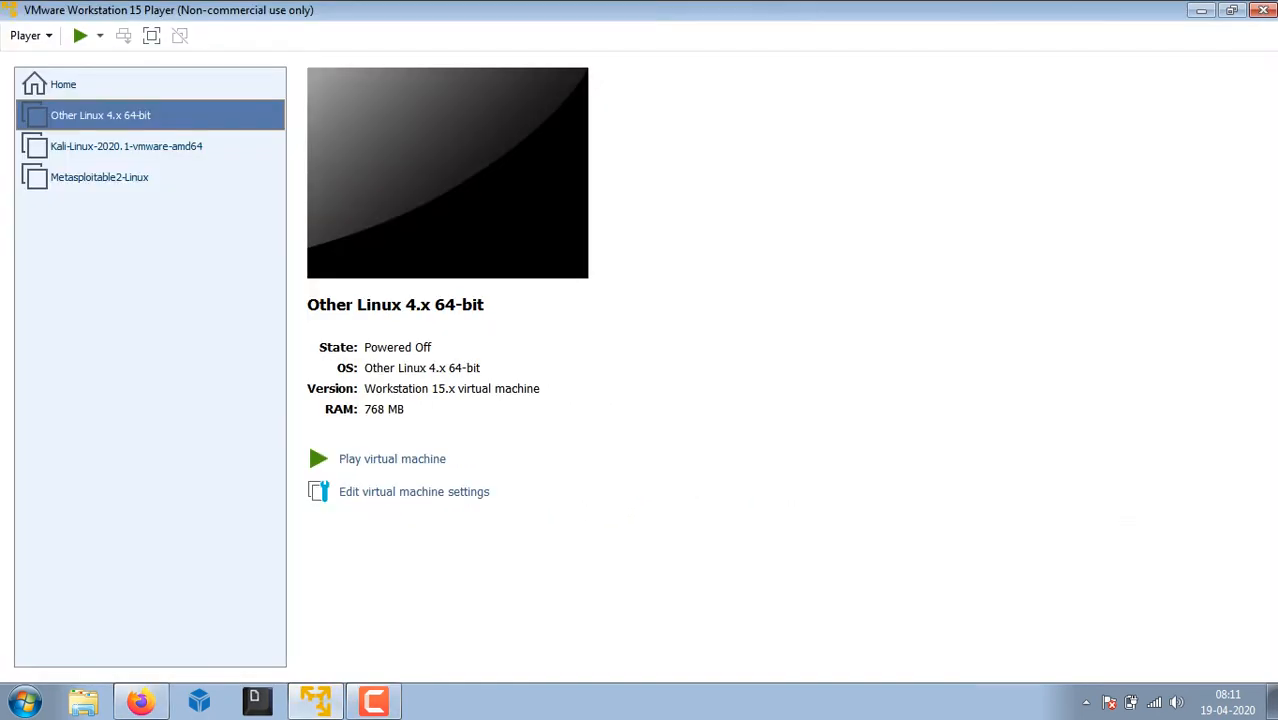
left_click(414, 491)
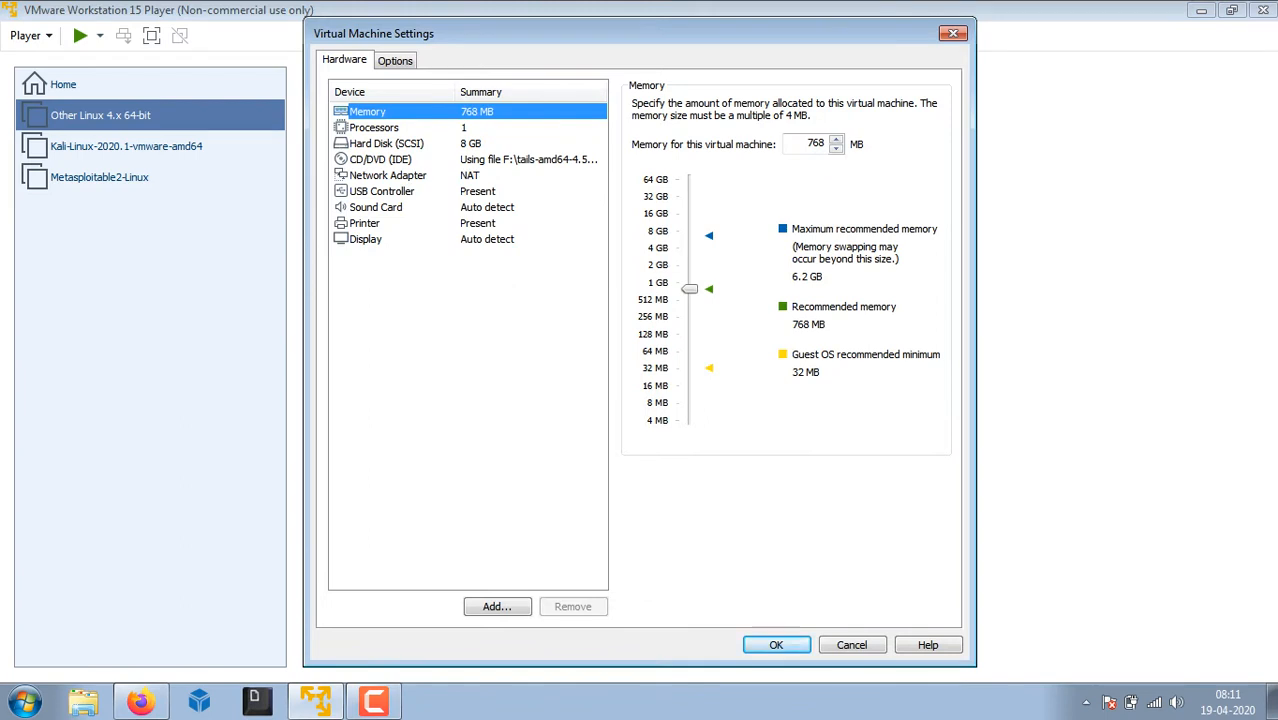
left_click_drag(689, 289, 689, 265)
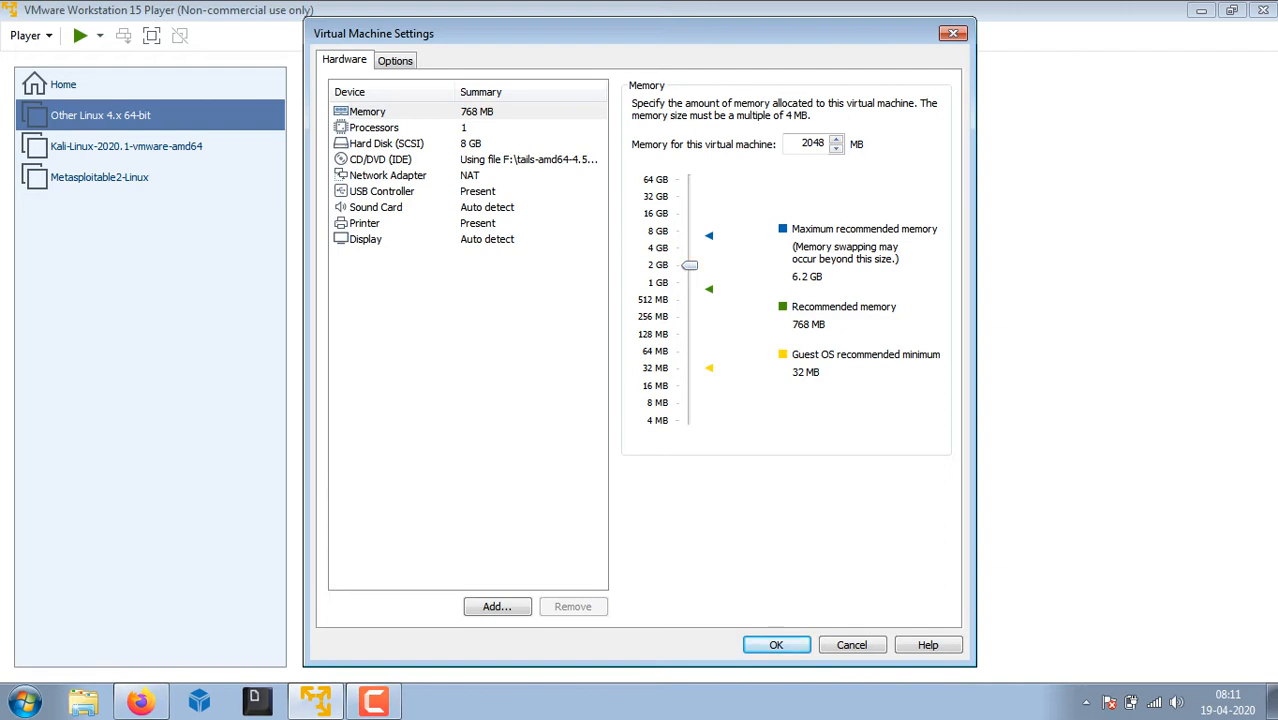
left_click(776, 644)
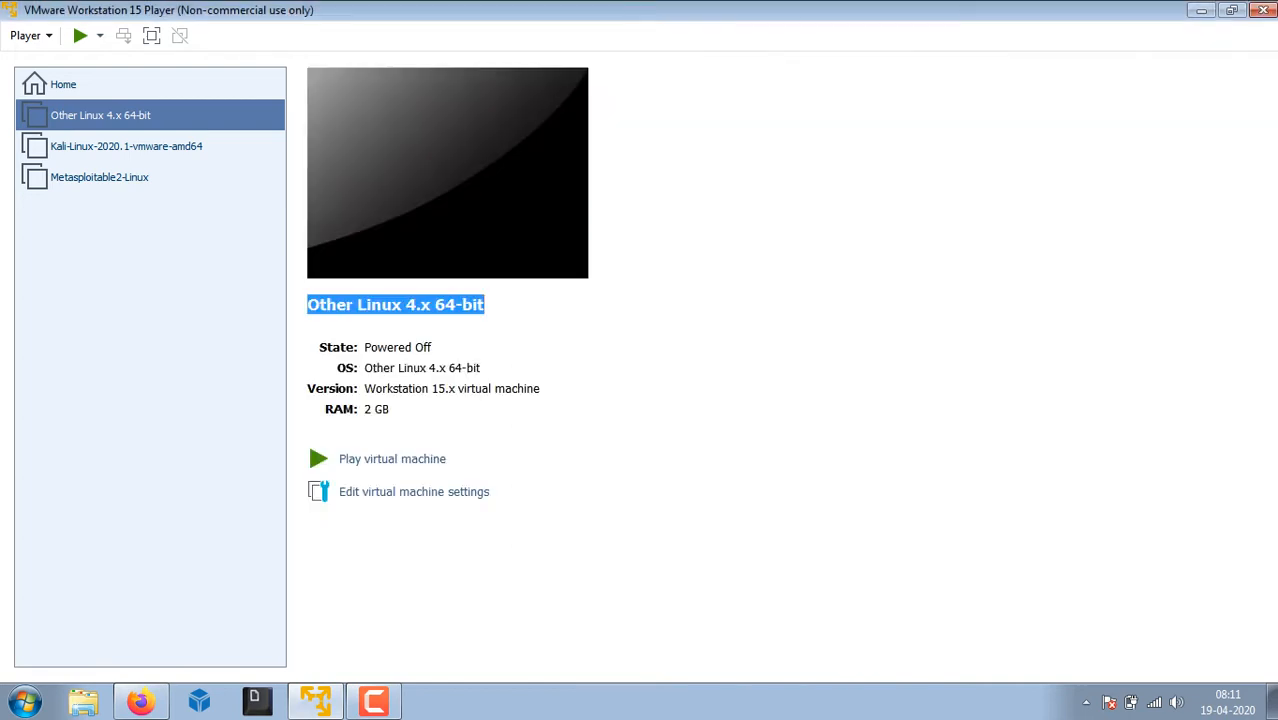
Switch to Firefox and read the Tails instructions for configuring the virtual machine to start from an ISO image.
left_click(140, 701)
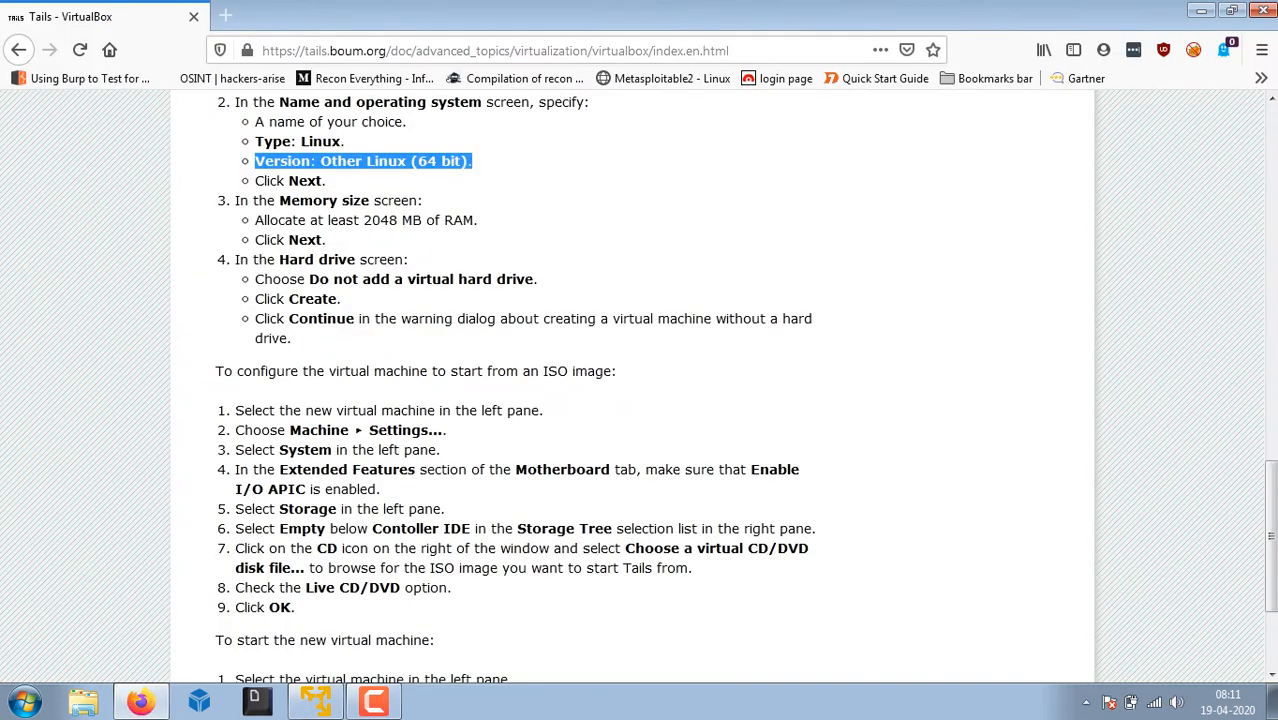
scroll(640, 380, "down", 3)
left_click_drag(235, 239, 353, 239)
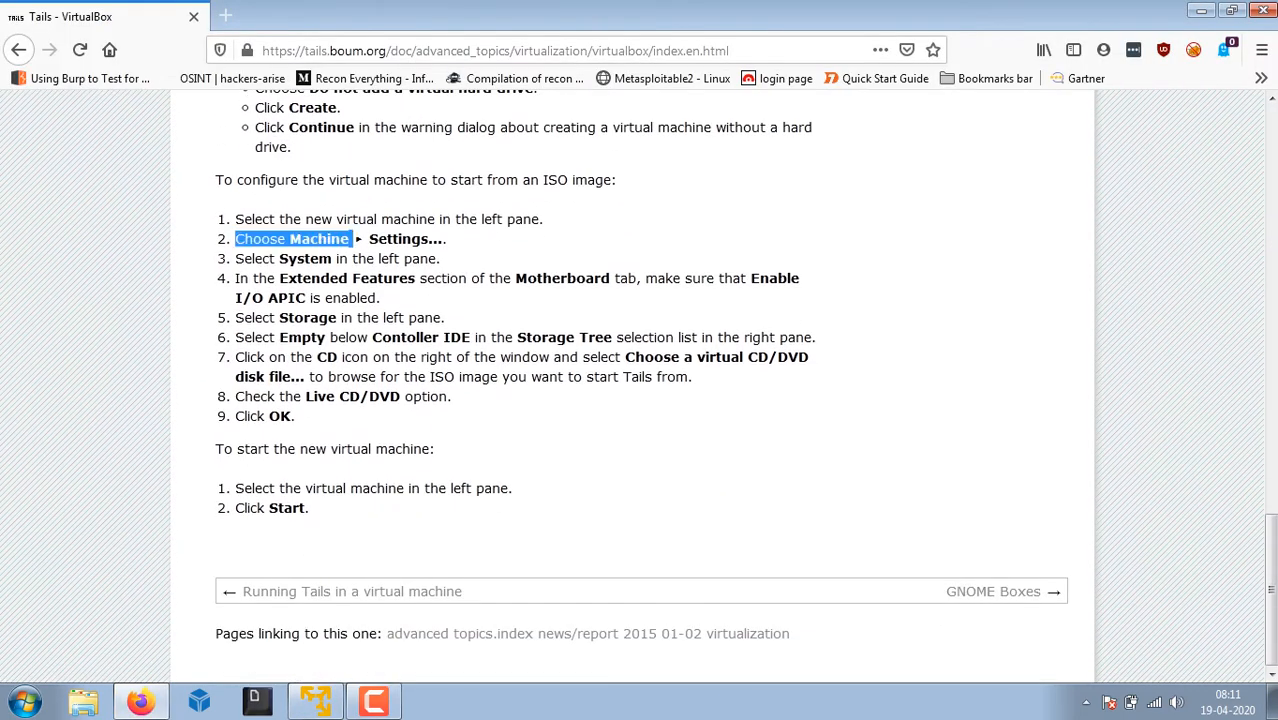
double_click(305, 259)
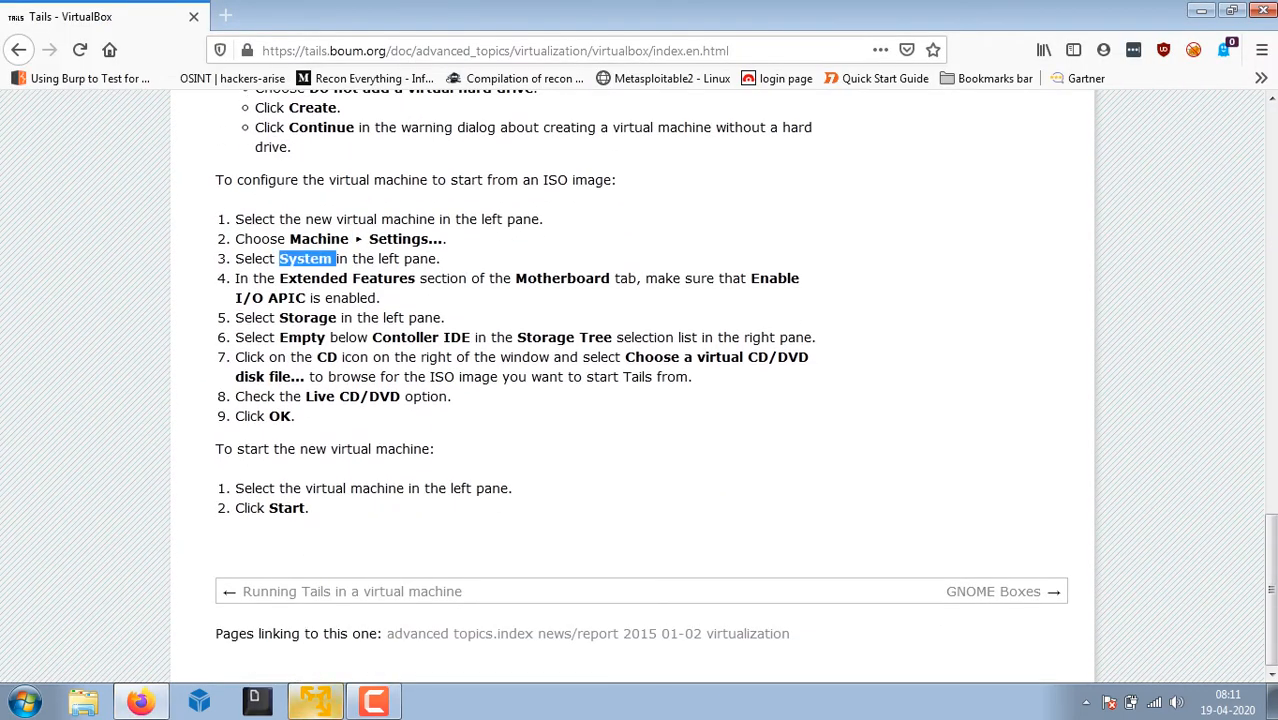
In VMware Player, examine the virtual machine's hardware settings from CD/DVD through Display, plus its general options.
left_click(316, 701)
left_click(413, 491)
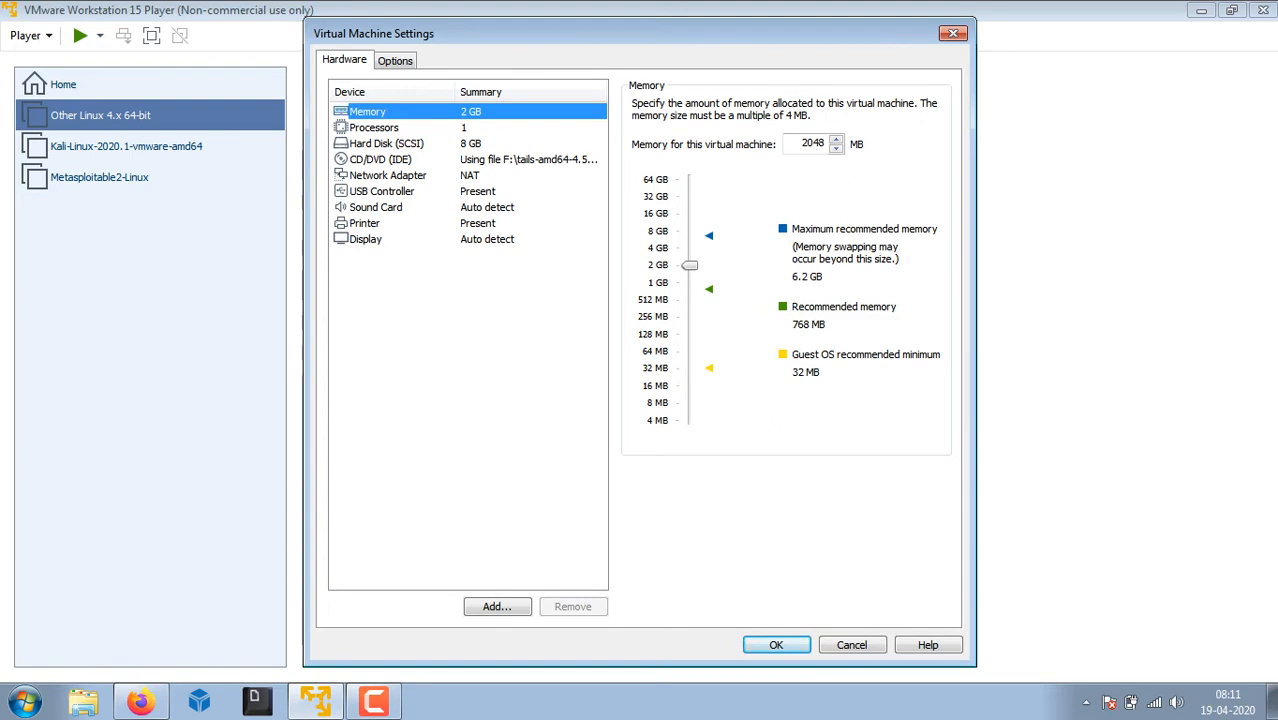
left_click(380, 159)
left_click(388, 175)
left_click(382, 191)
left_click(376, 207)
left_click(365, 223)
left_click(366, 239)
left_click(395, 61)
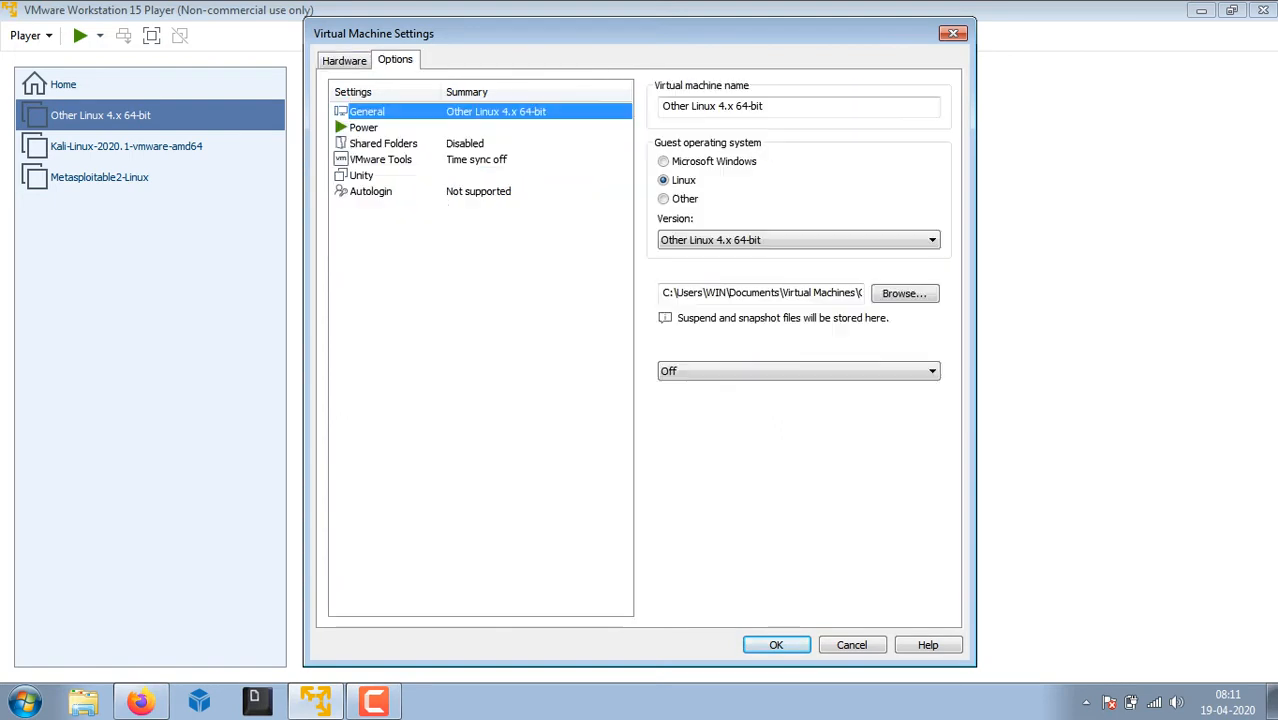
left_click(344, 61)
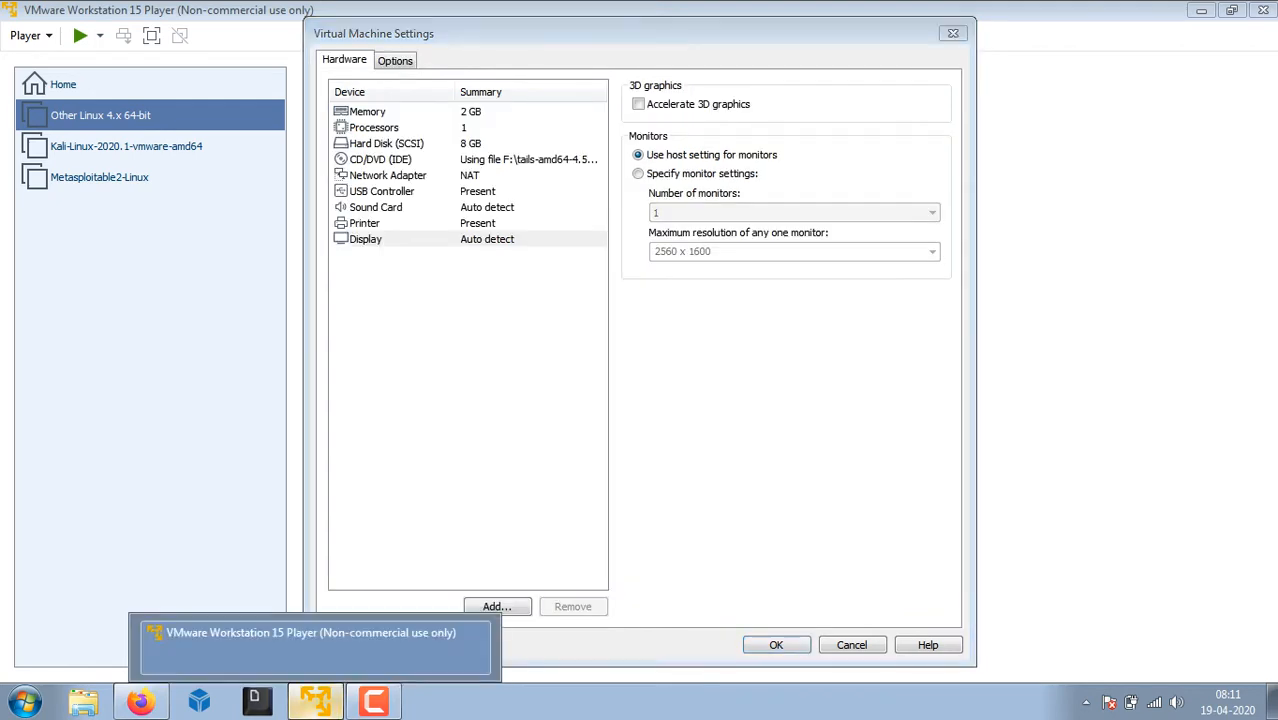
Recheck the Tails instructions in Firefox and inspect the virtual machine's network adapter, USB controller and sound card settings.
left_click(140, 701)
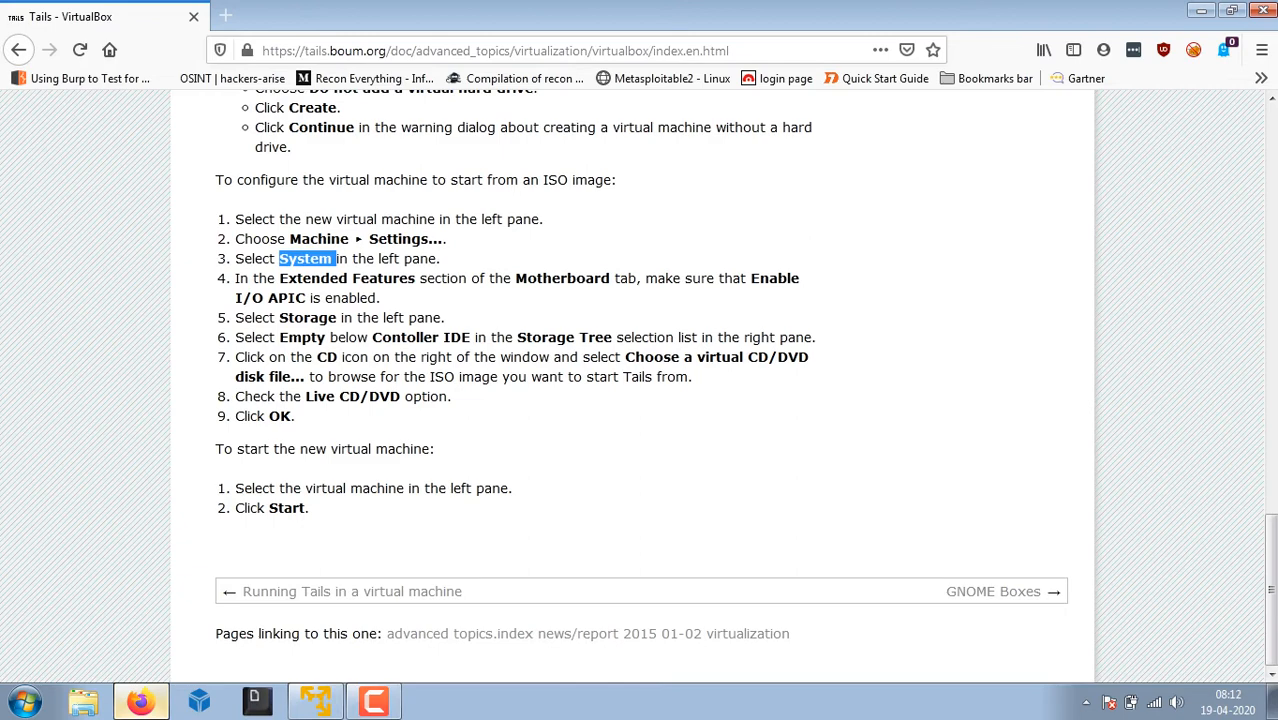
left_click(316, 701)
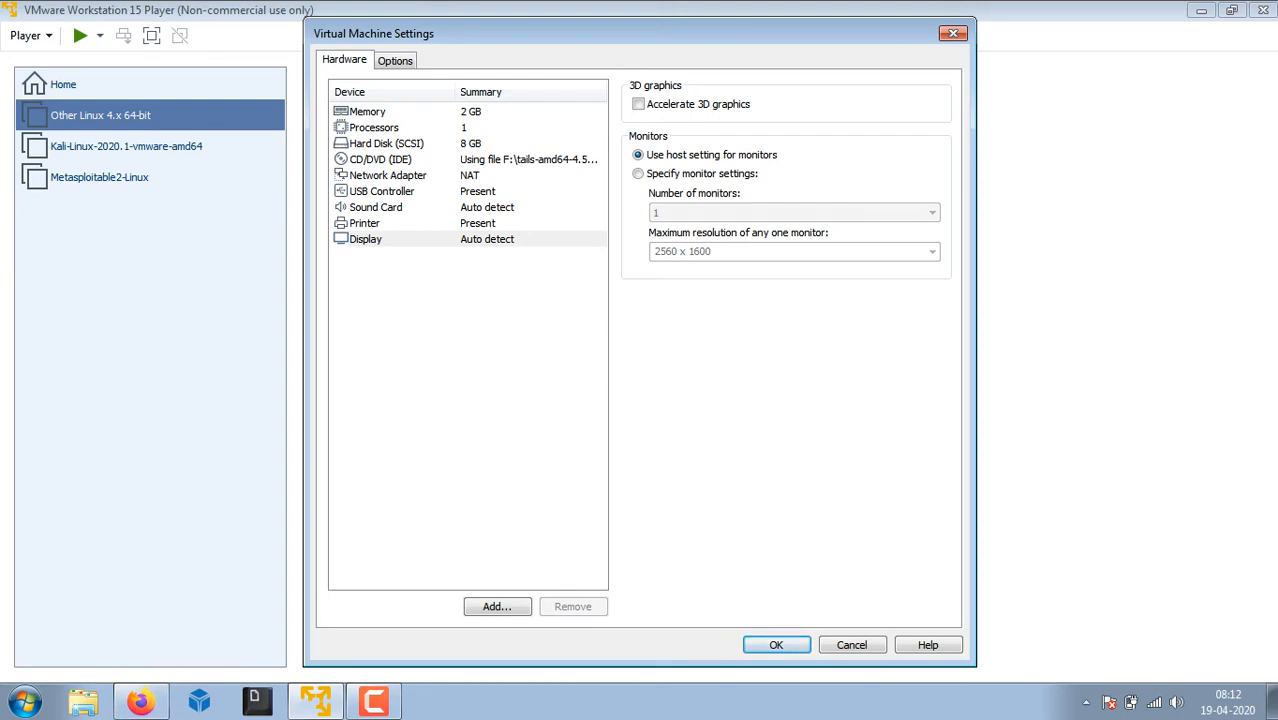
left_click(387, 175)
left_click(382, 191)
left_click(376, 207)
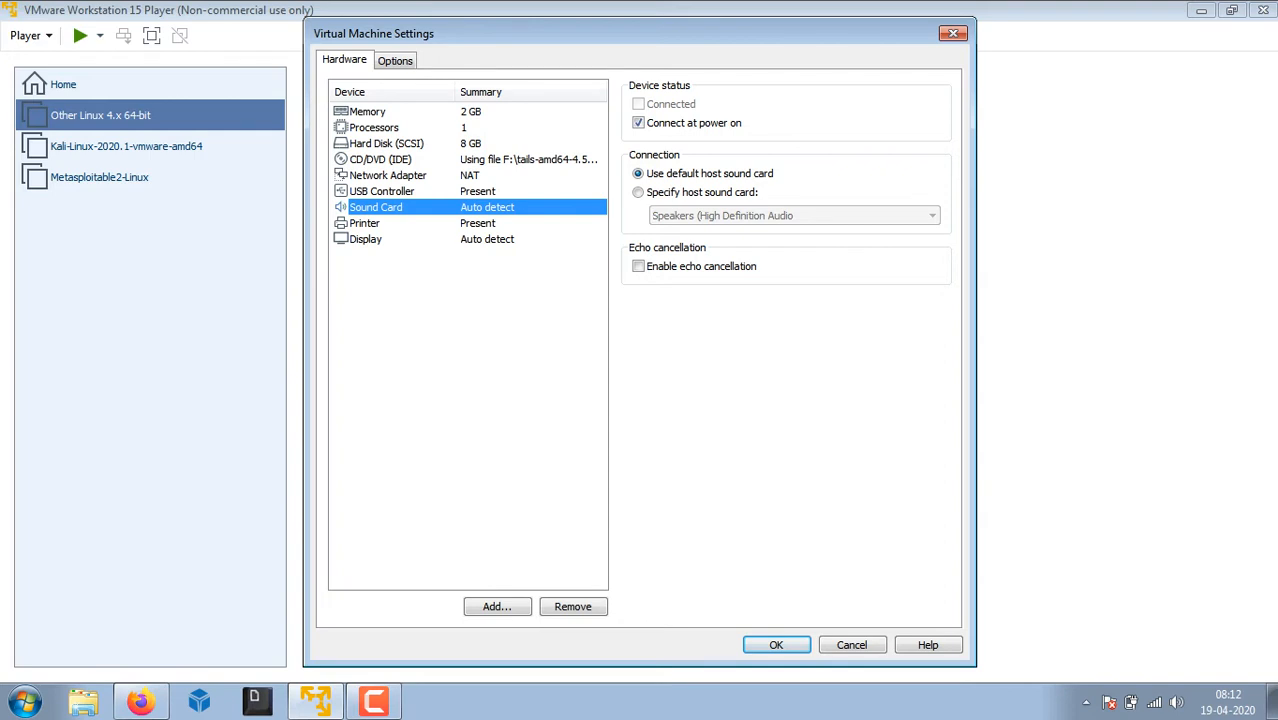
Save the virtual machine settings and power on the Other Linux 4.x 64-bit virtual machine.
left_click(776, 645)
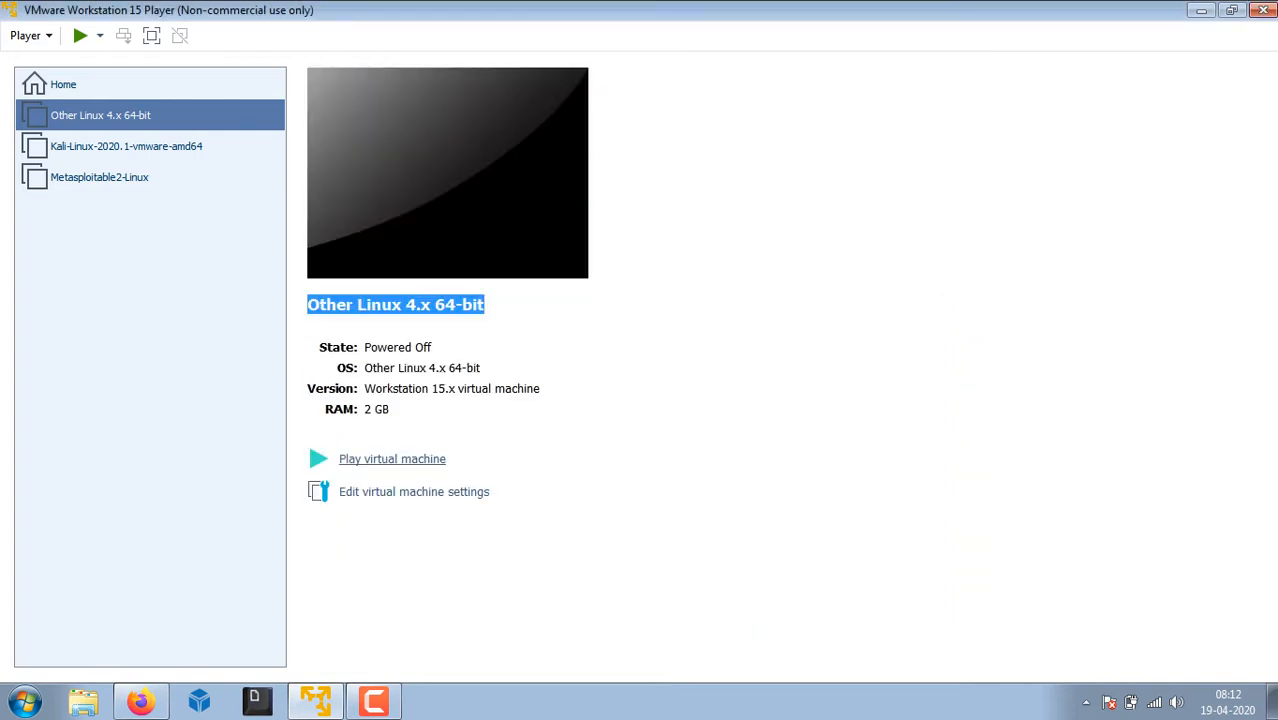
left_click(392, 459)
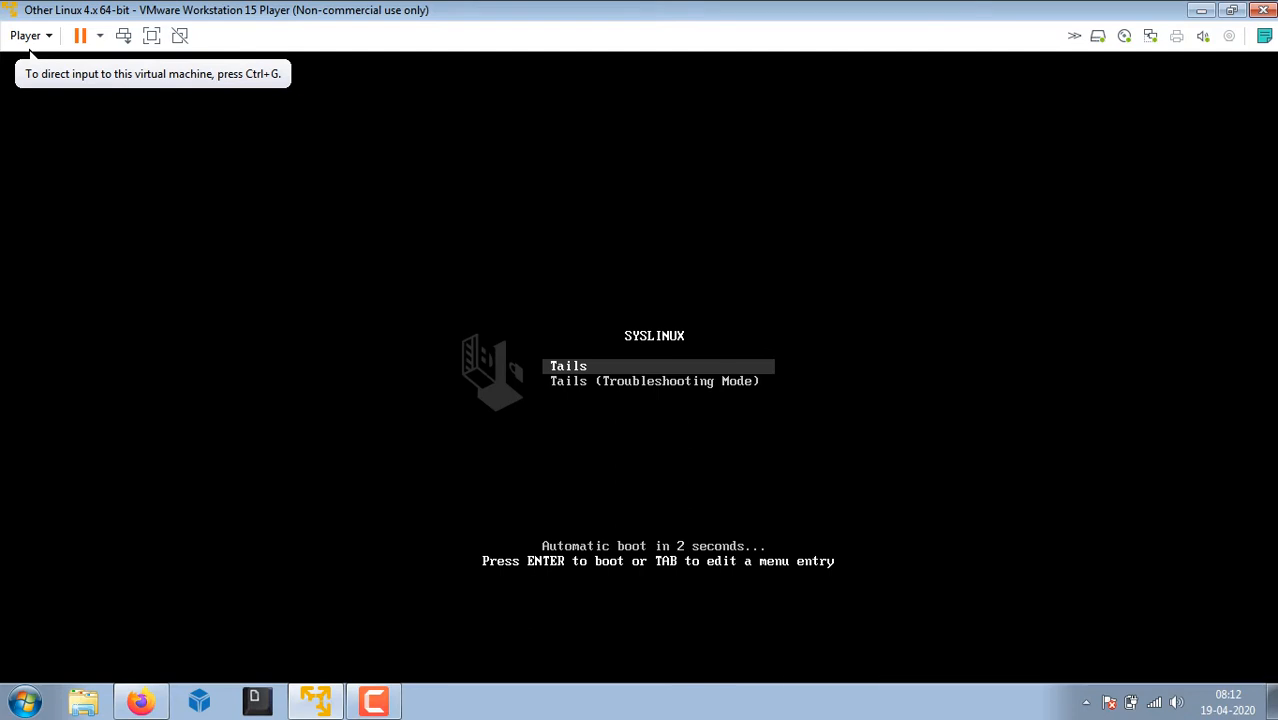
left_click(30, 54)
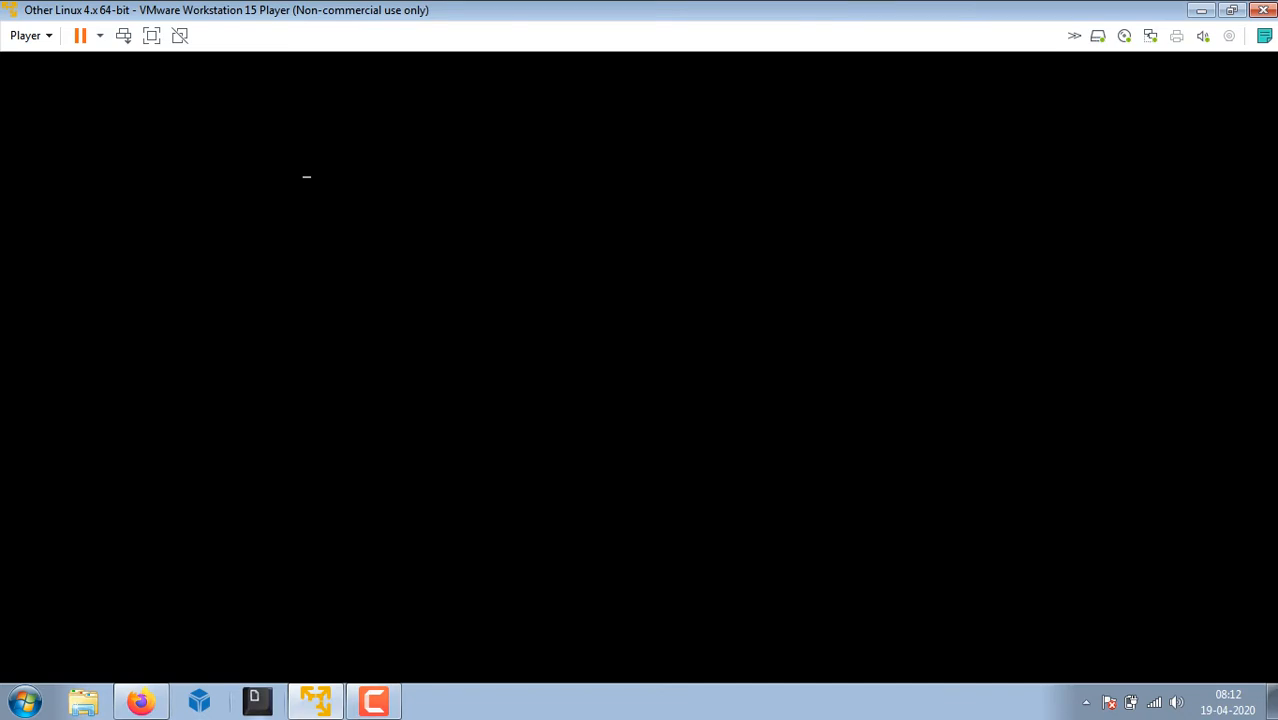
Switch to Firefox and open the Welcome Screen page under First steps with Tails in the documentation index.
left_click(140, 702)
scroll(640, 385, "up", 20)
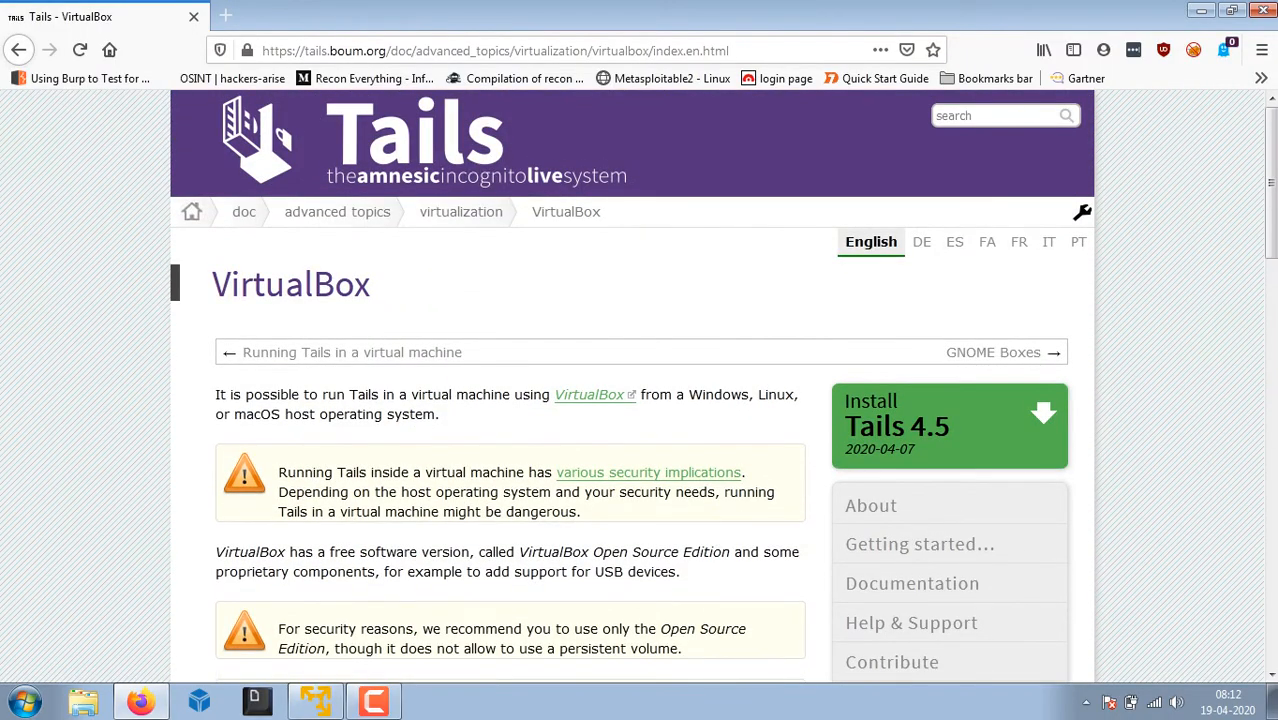
key("alt+Left")
scroll(640, 385, "up", 3)
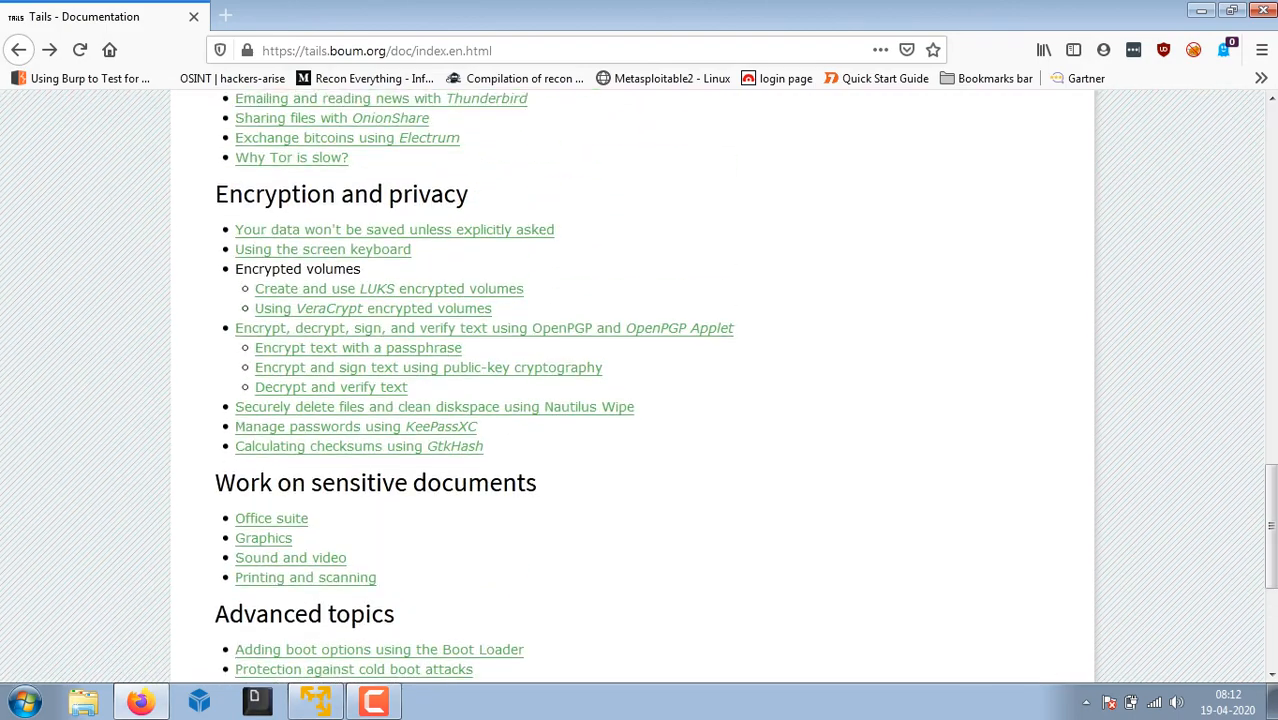
scroll(640, 385, "up", 10)
scroll(285, 335, "down", 1)
scroll(285, 335, "up", 1)
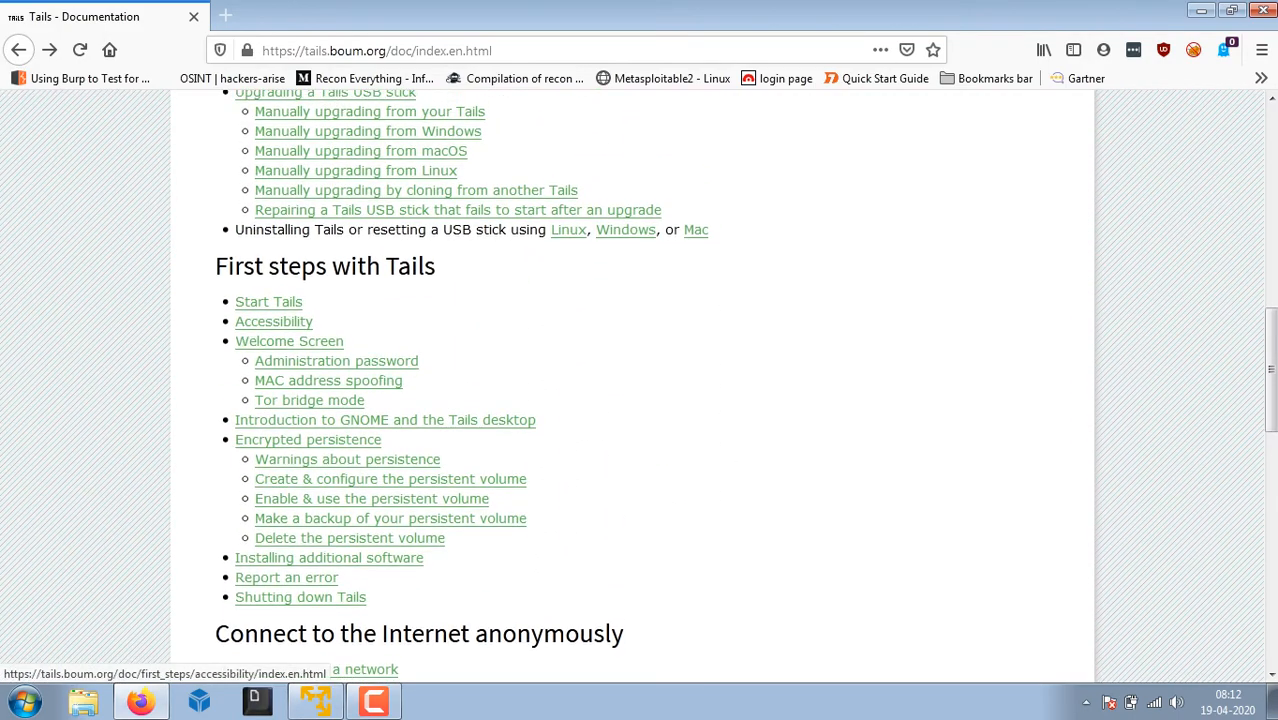
left_click(289, 341)
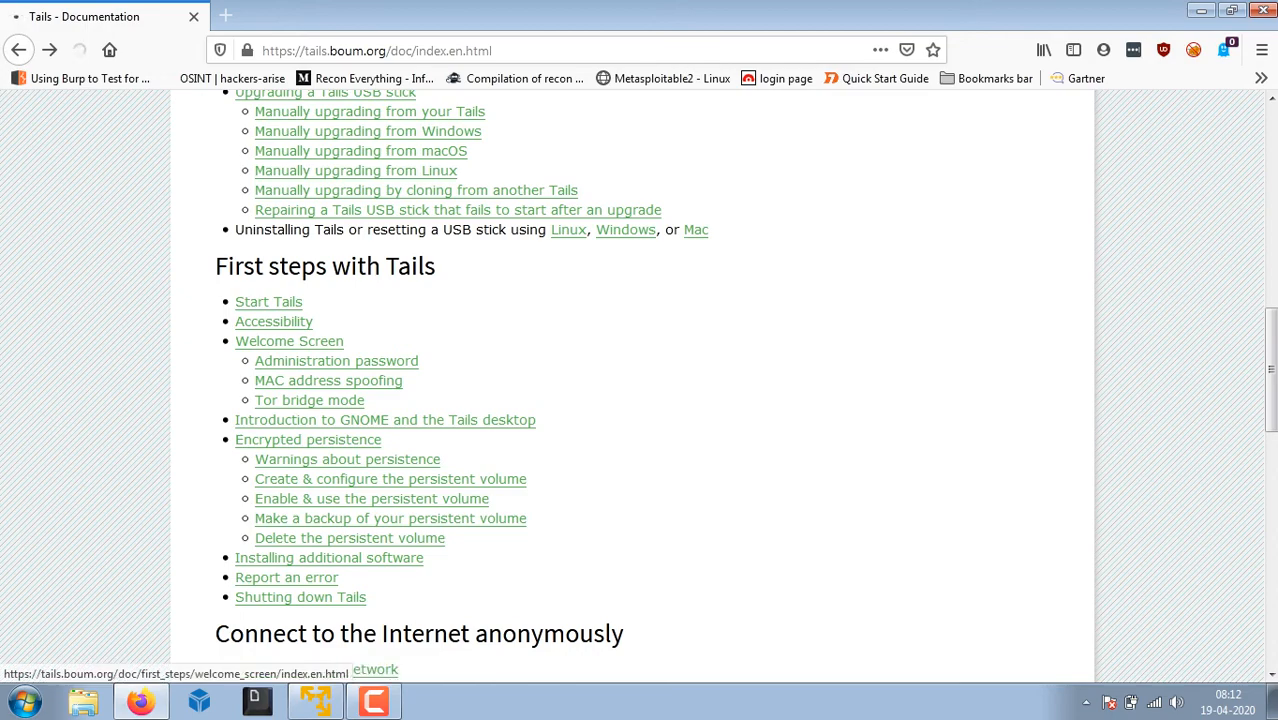
Read the startup options on the Tails Welcome Screen page and check the virtual machine's boot progress in VMware Player.
scroll(289, 341, "down", 3)
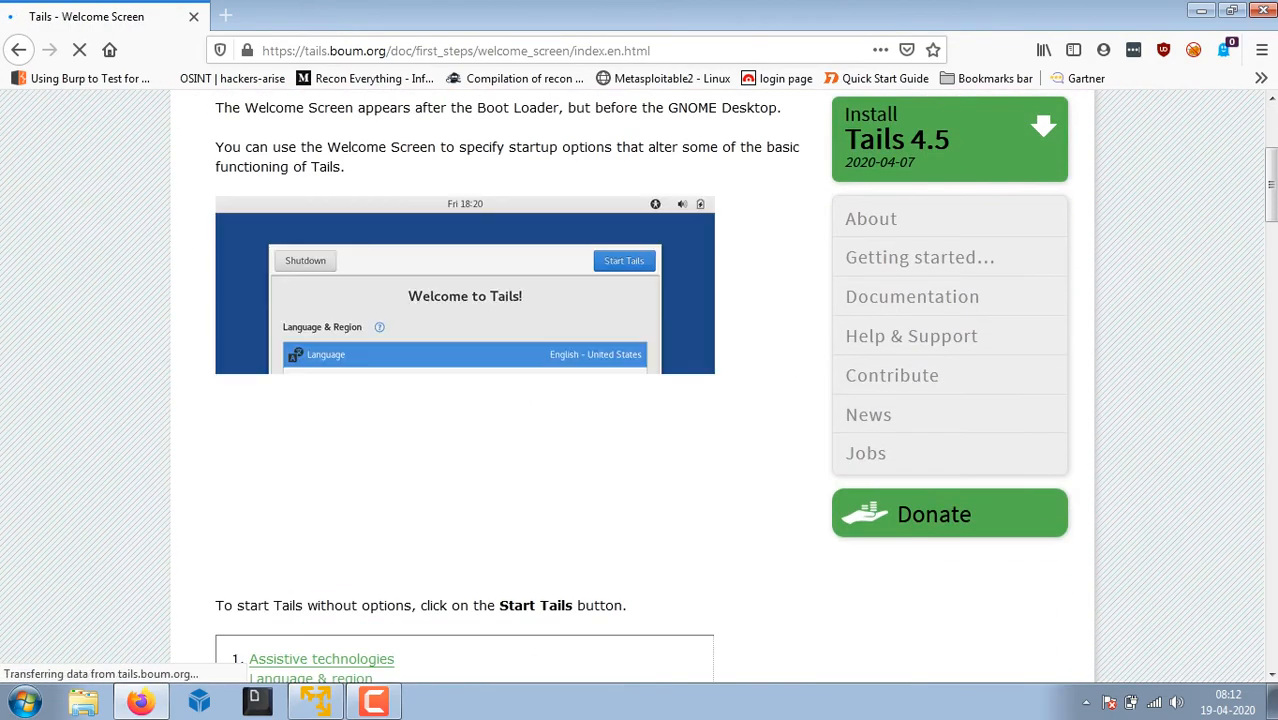
scroll(640, 385, "down", 4)
scroll(640, 385, "down", 1)
scroll(640, 385, "up", 3)
left_click(374, 701)
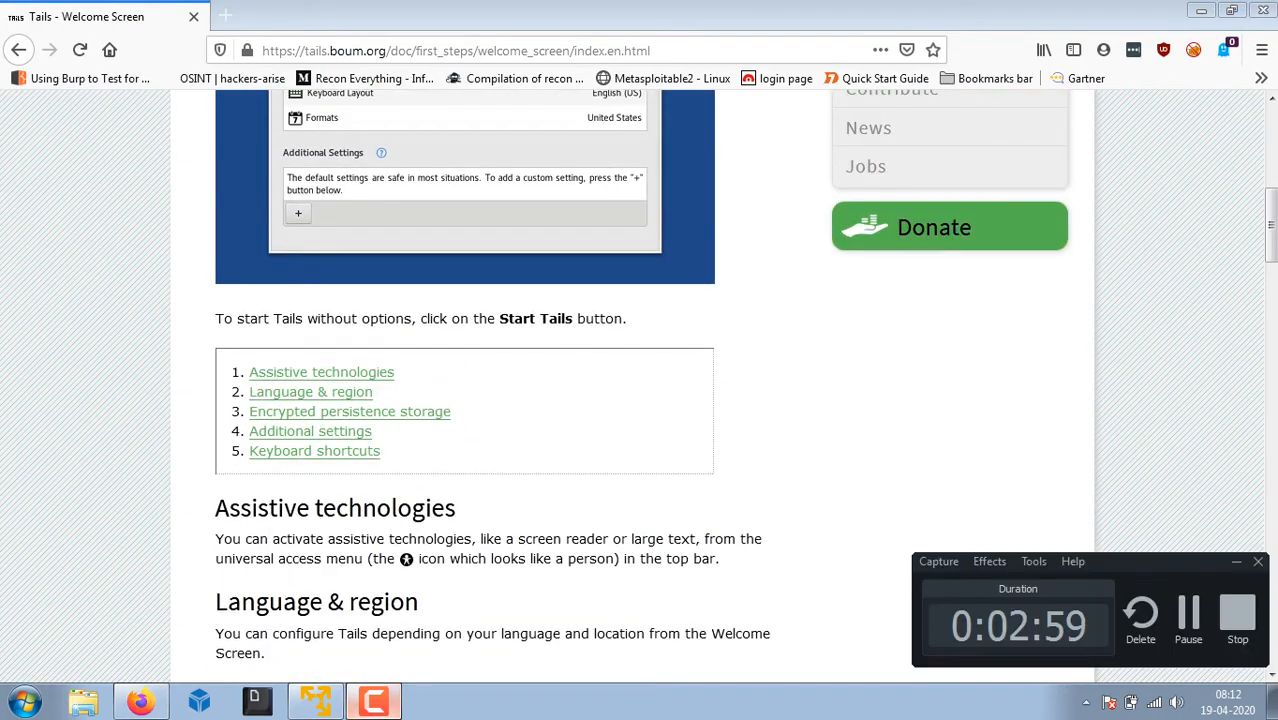
left_click(374, 701)
left_click(316, 701)
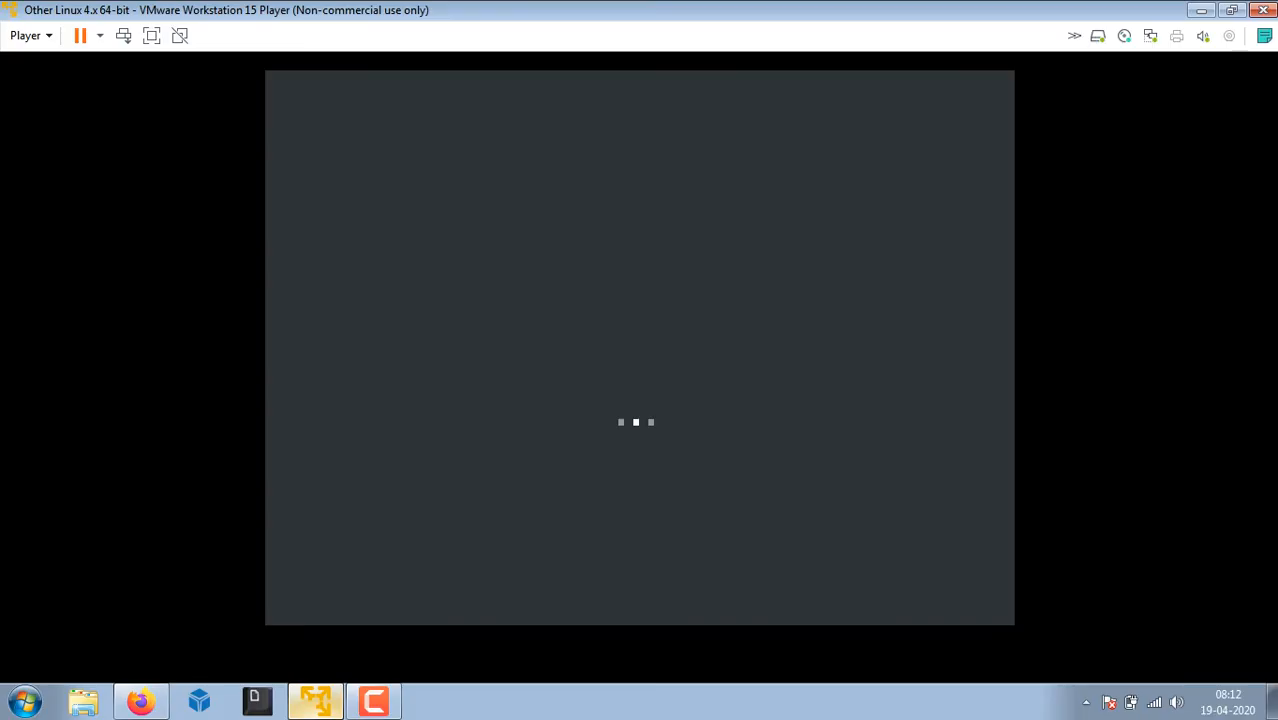
Return to Firefox and look at the Start Tails page from the First steps with Tails list.
left_click(140, 701)
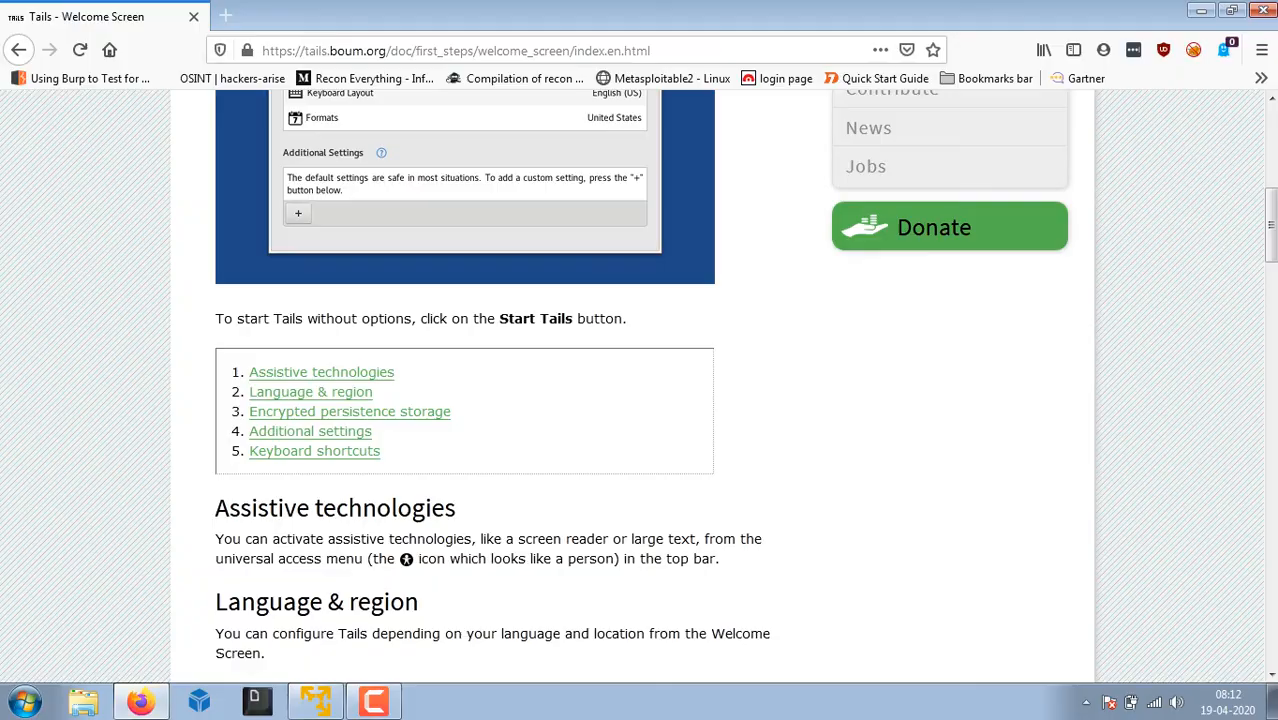
scroll(630, 385, "up", 4)
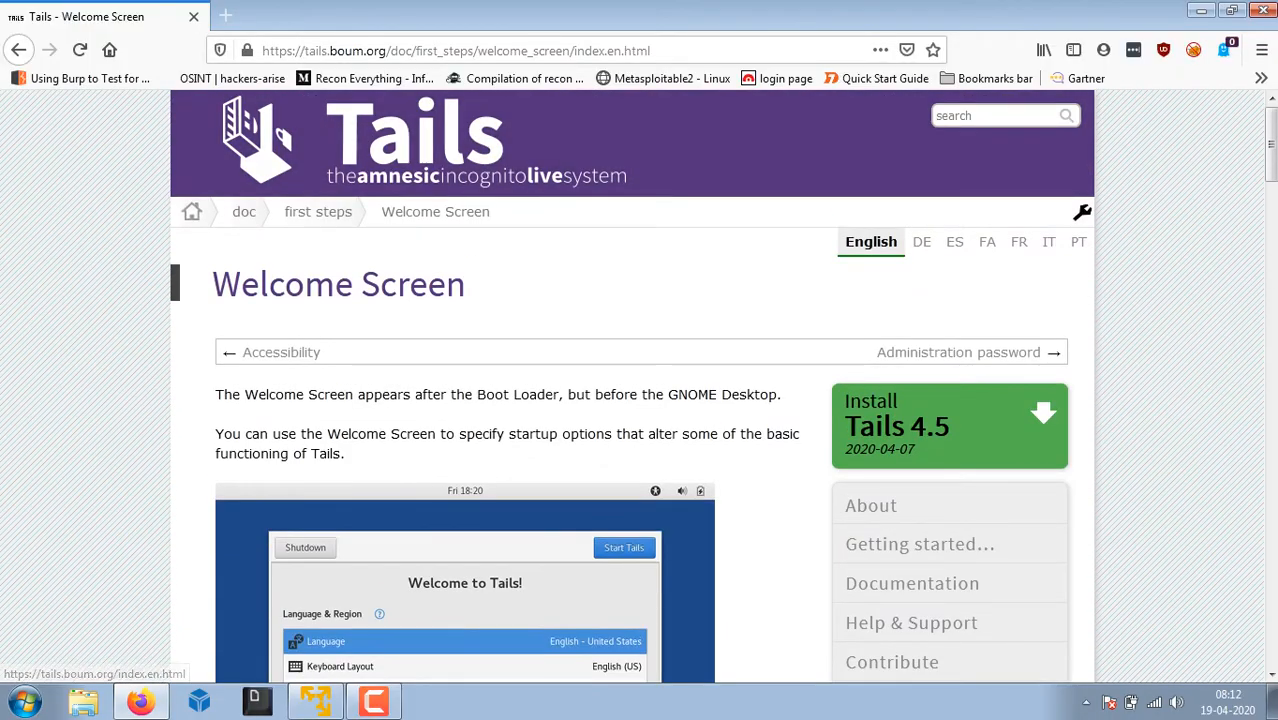
left_click(318, 211)
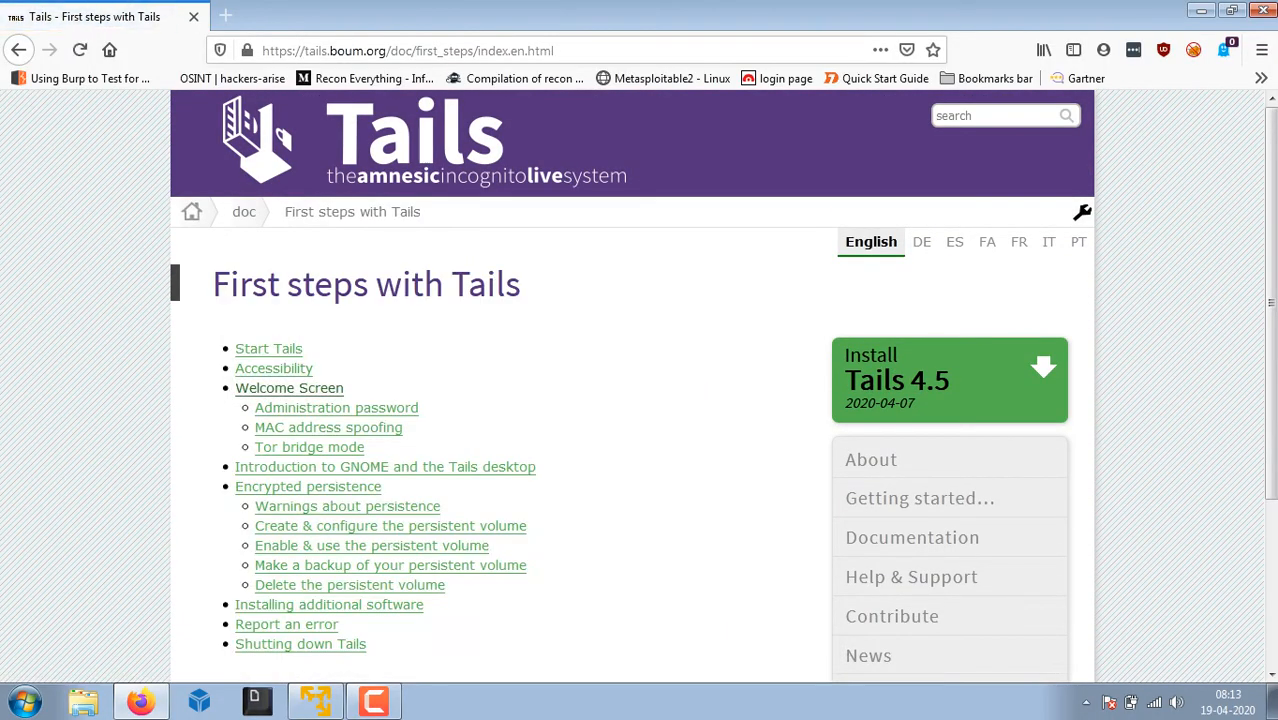
left_click(268, 348)
scroll(268, 348, "down", 1)
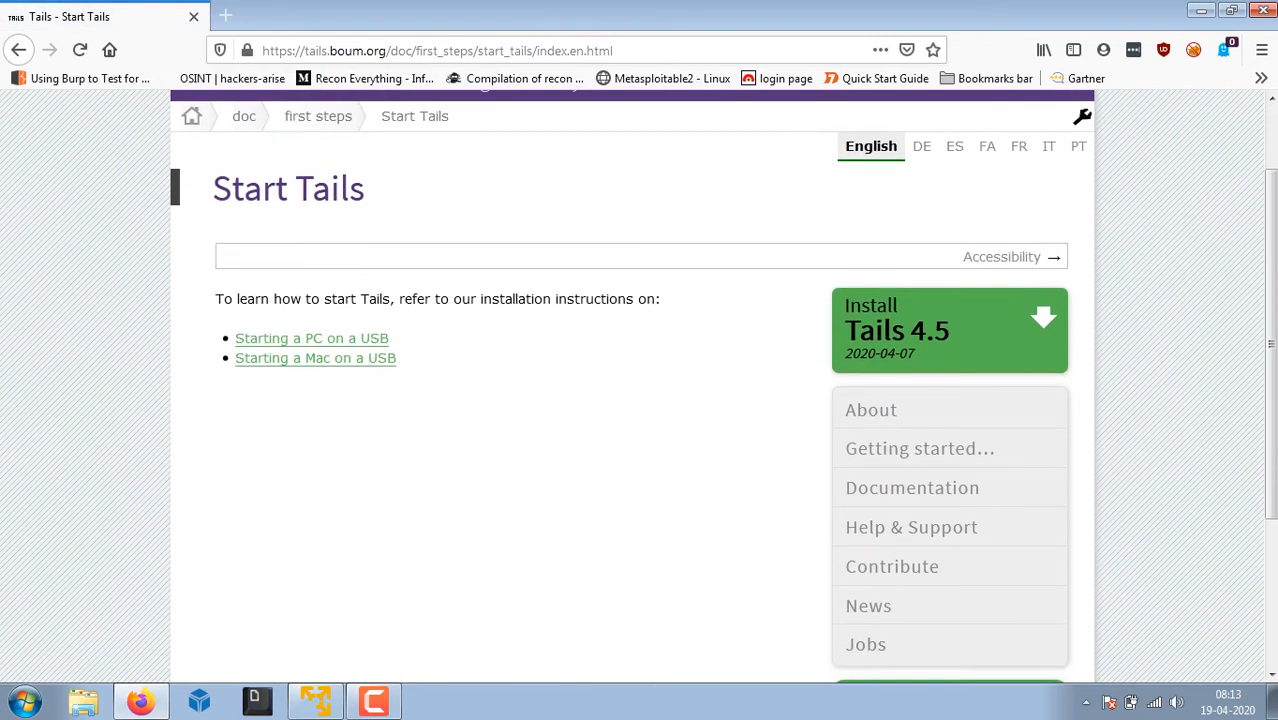
left_click(18, 50)
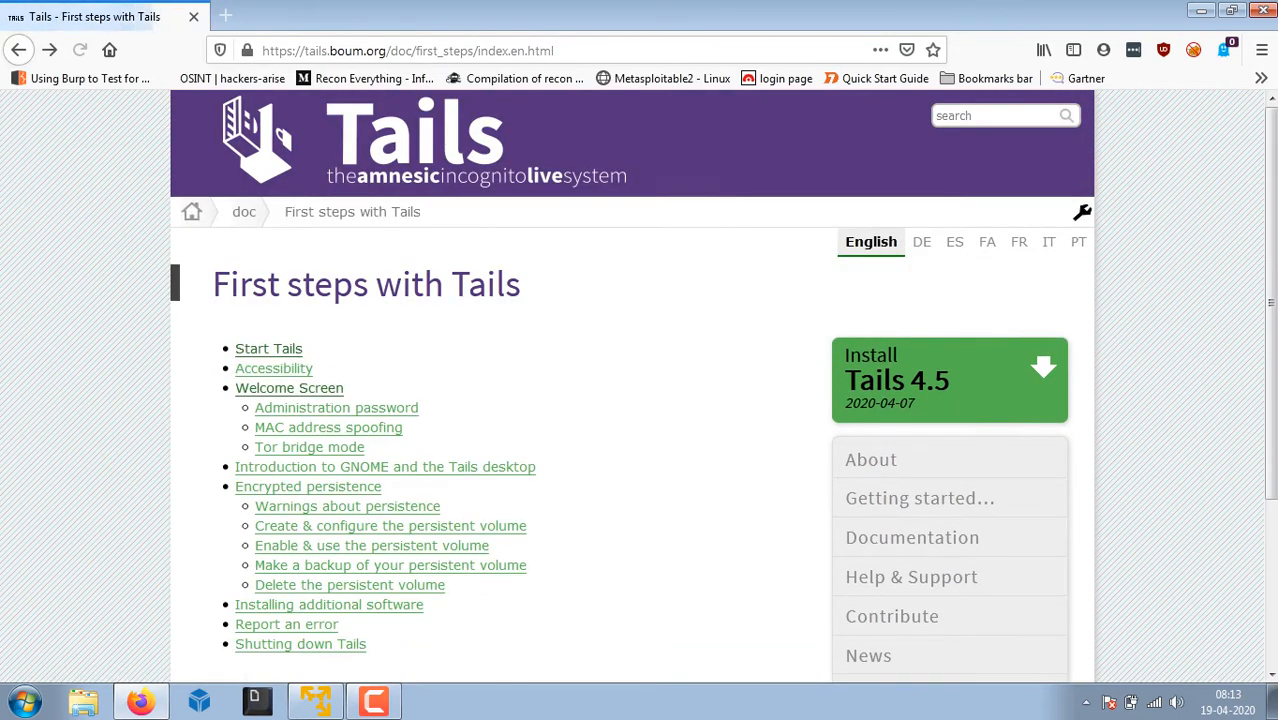
Read the Accessibility page from the universal access menu to the screen reader, and recheck the boot progress in VMware Player.
left_click(273, 368)
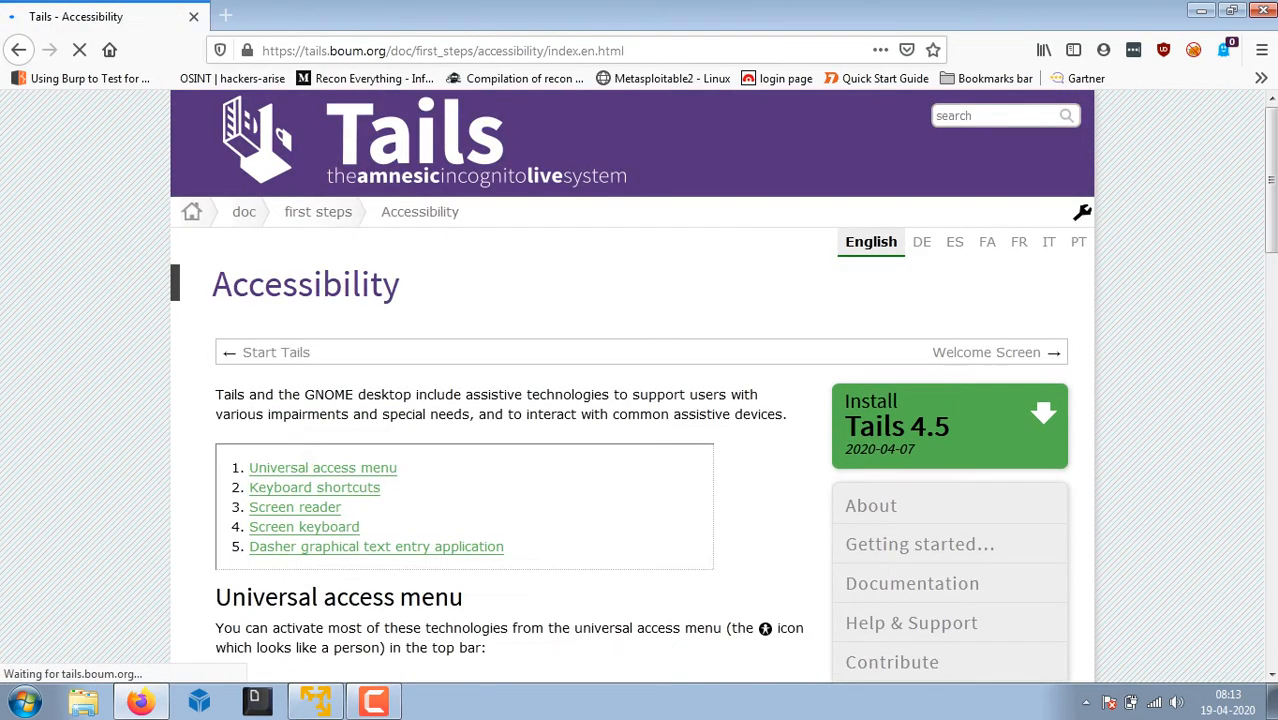
scroll(273, 368, "down", 2)
scroll(640, 380, "down", 2)
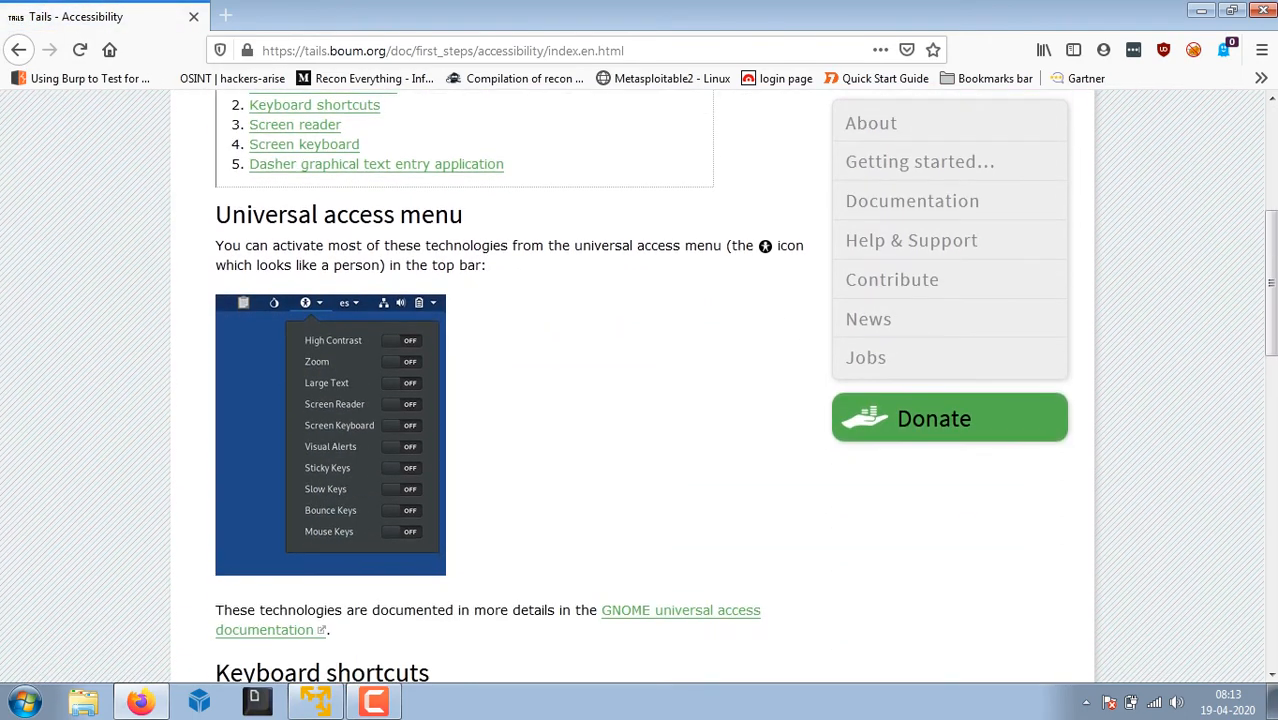
scroll(640, 380, "down", 4)
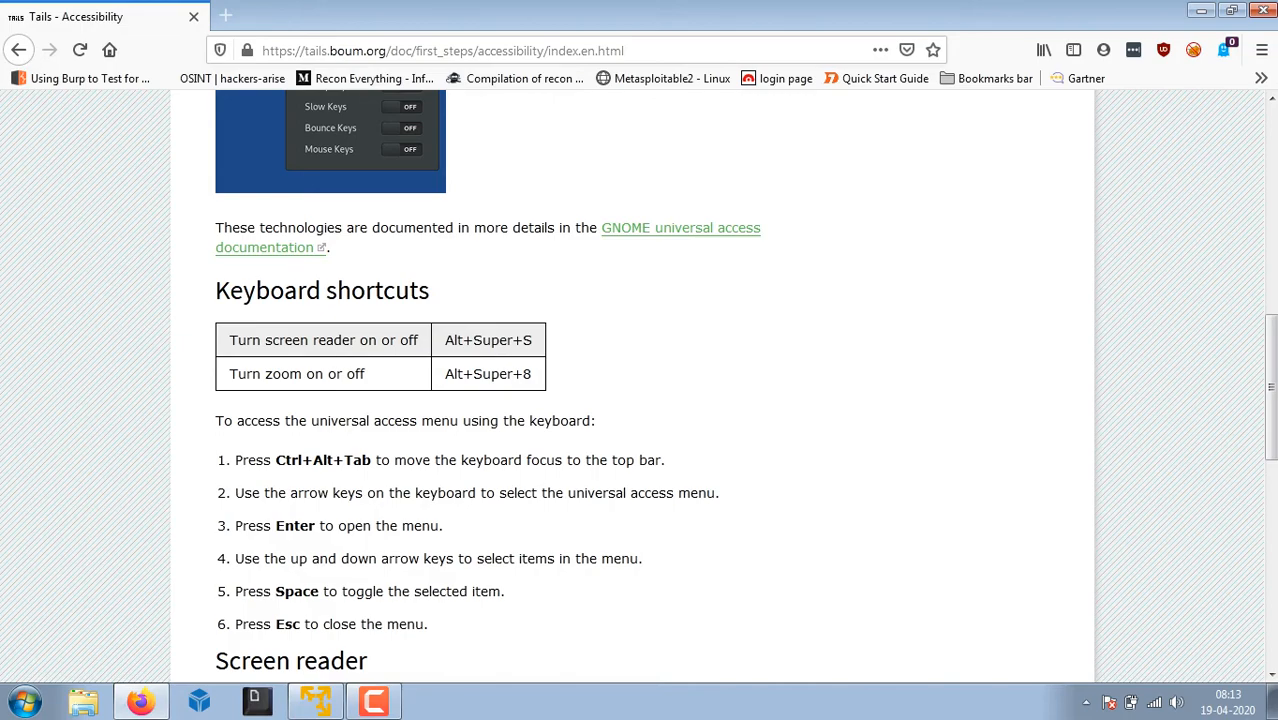
scroll(640, 386, "down", 5)
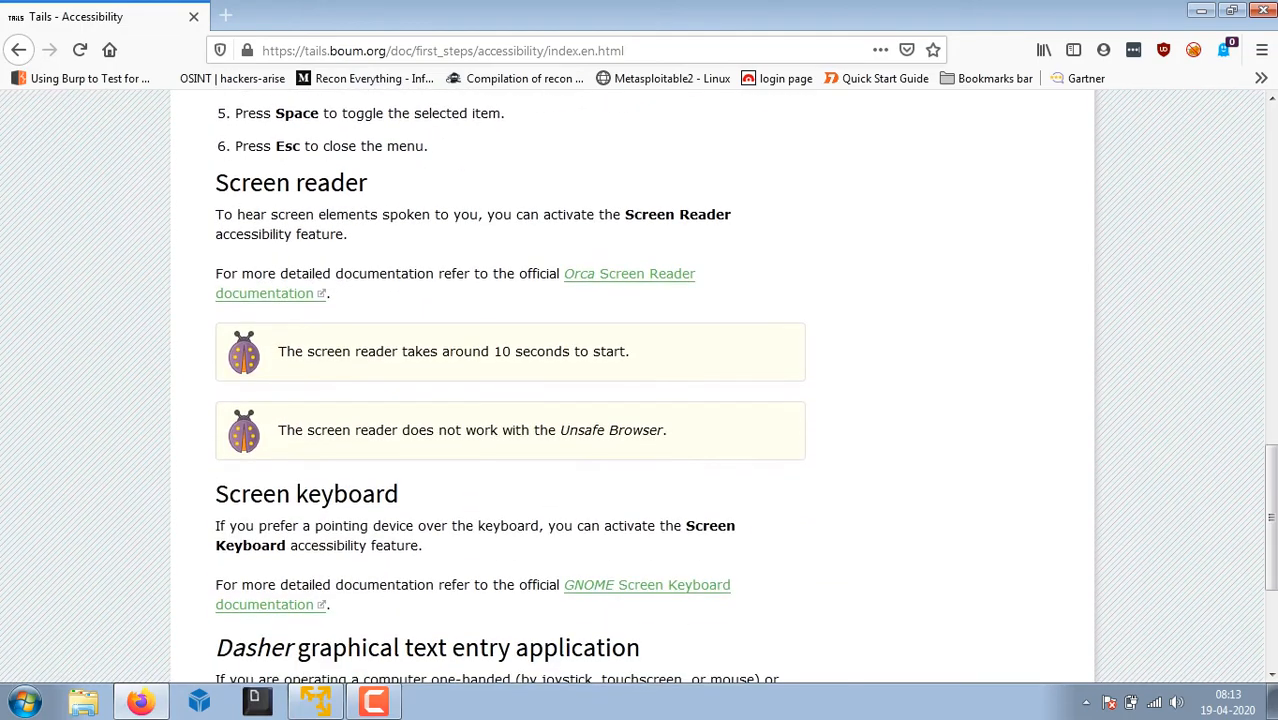
left_click(373, 701)
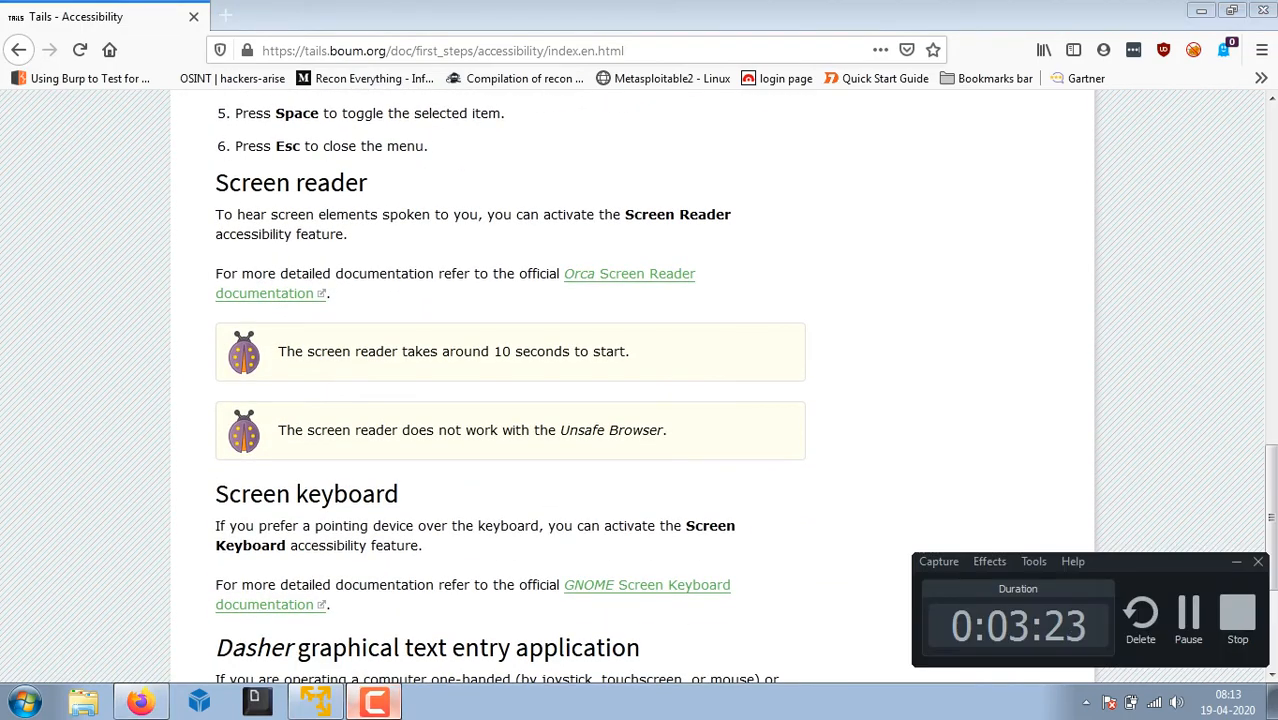
left_click(373, 701)
left_click(315, 701)
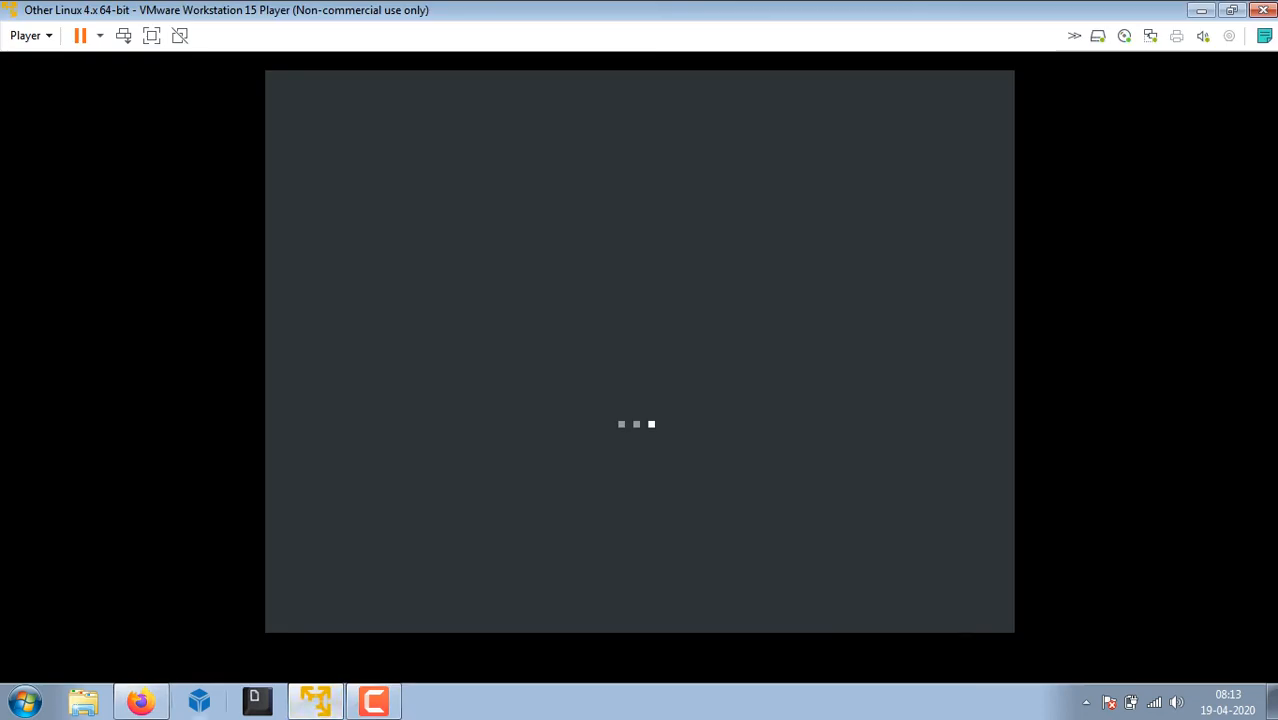
Read the screen keyboard and Dasher sections of the Accessibility page in Firefox, and switch back to VMware Player.
left_click(141, 701)
scroll(640, 386, "down", 1)
scroll(640, 386, "down", 4)
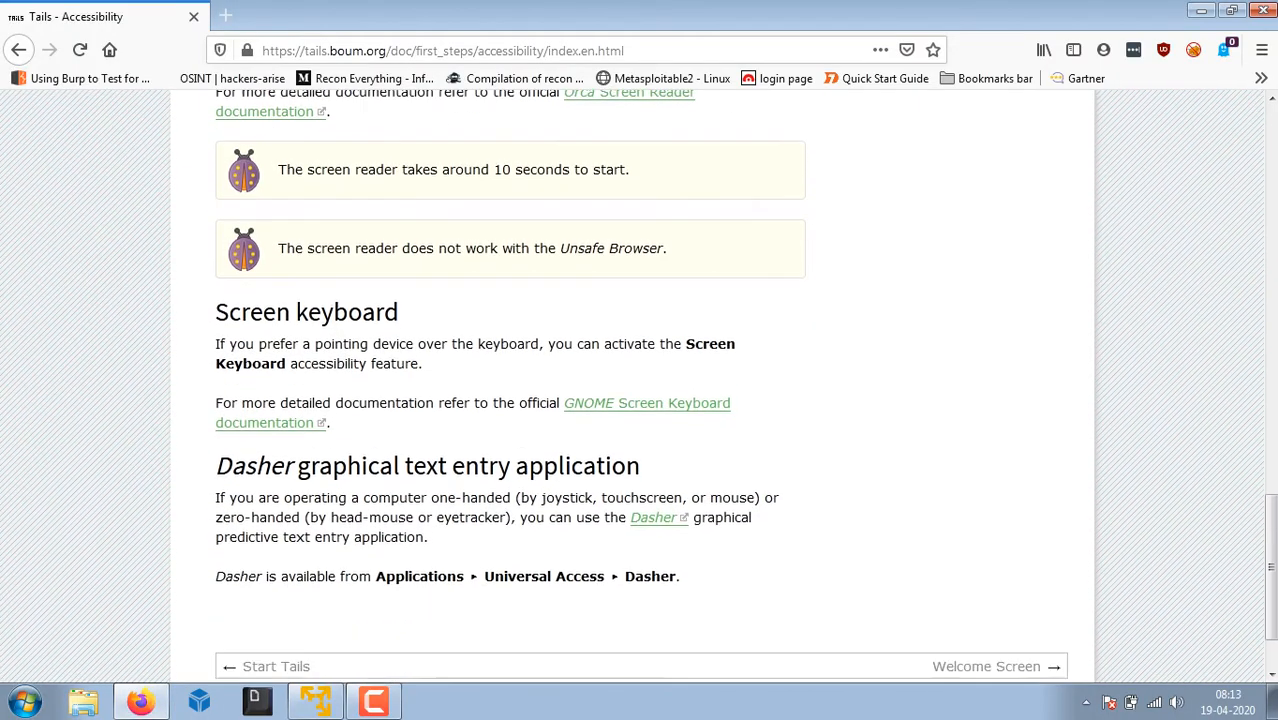
left_click(374, 702)
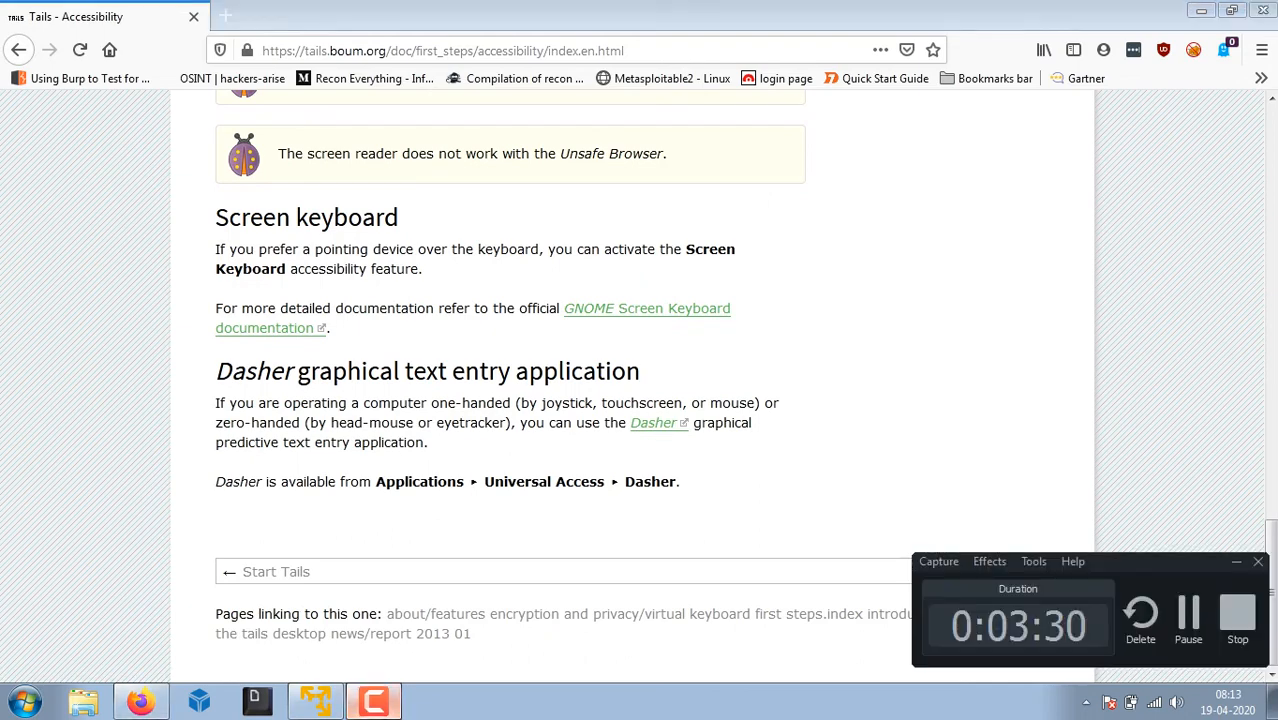
left_click(316, 702)
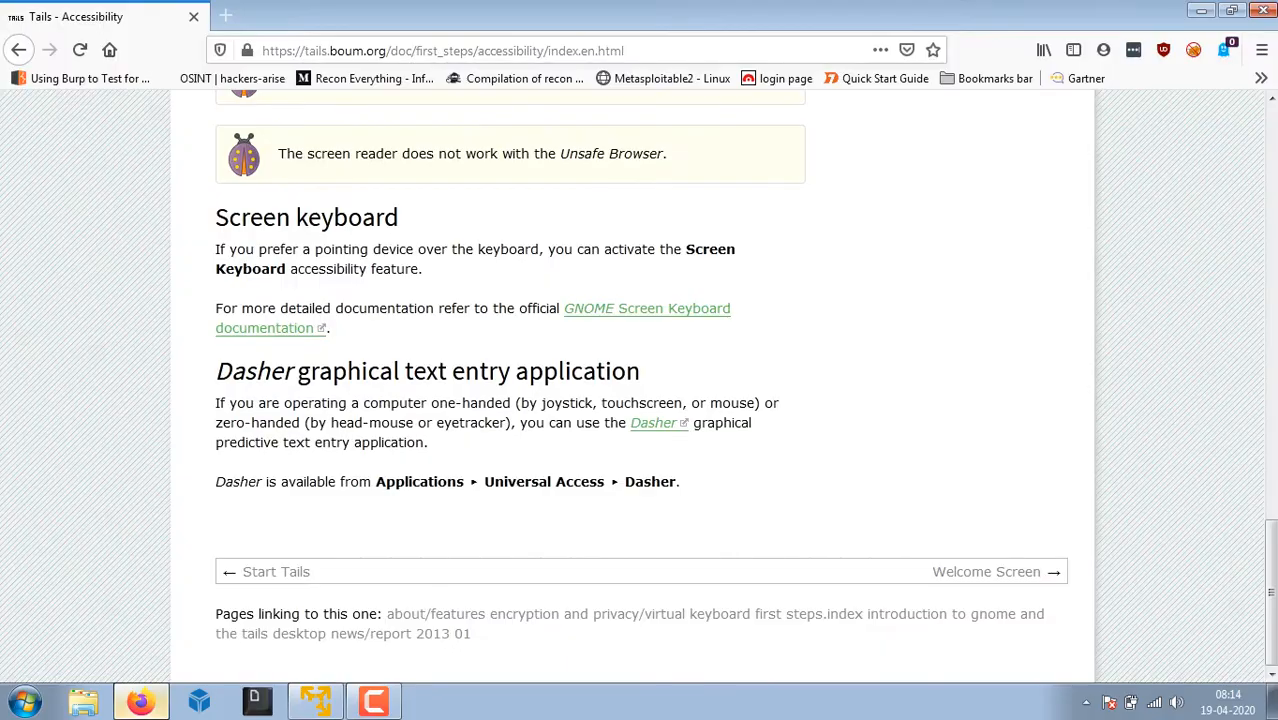
scroll(640, 400, "up", 10)
scroll(640, 400, "up", 15)
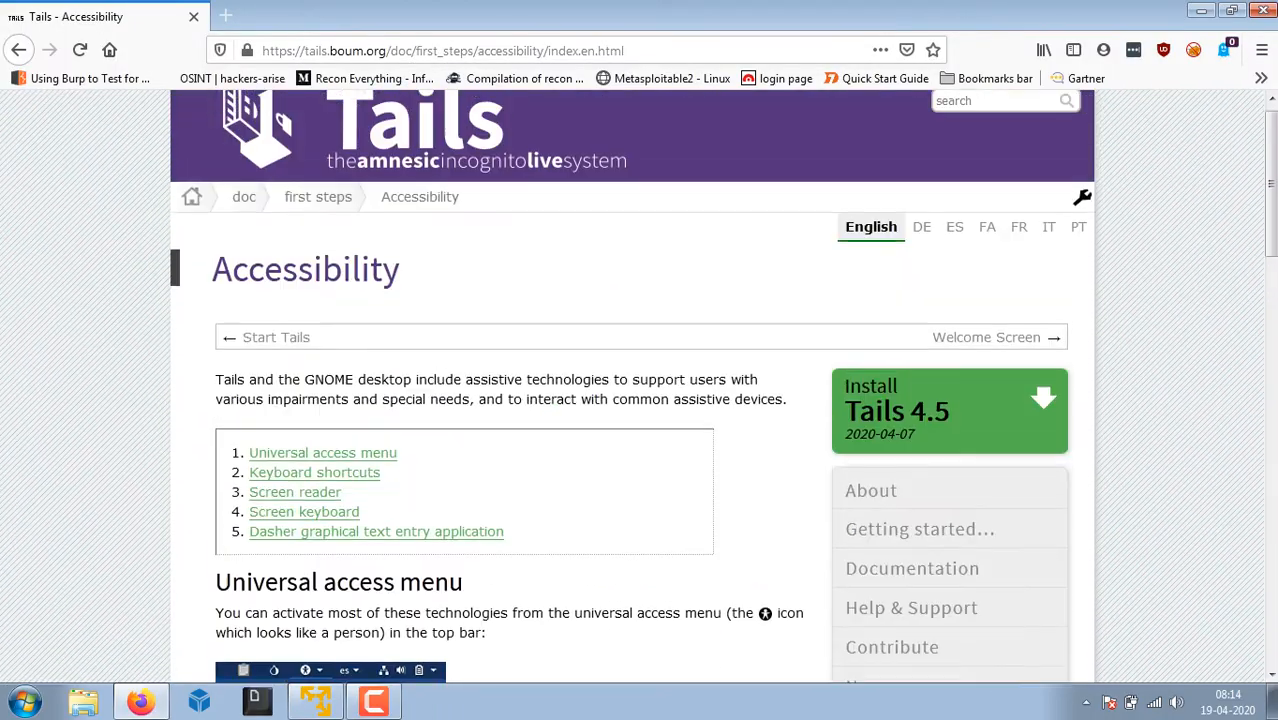
left_click(374, 702)
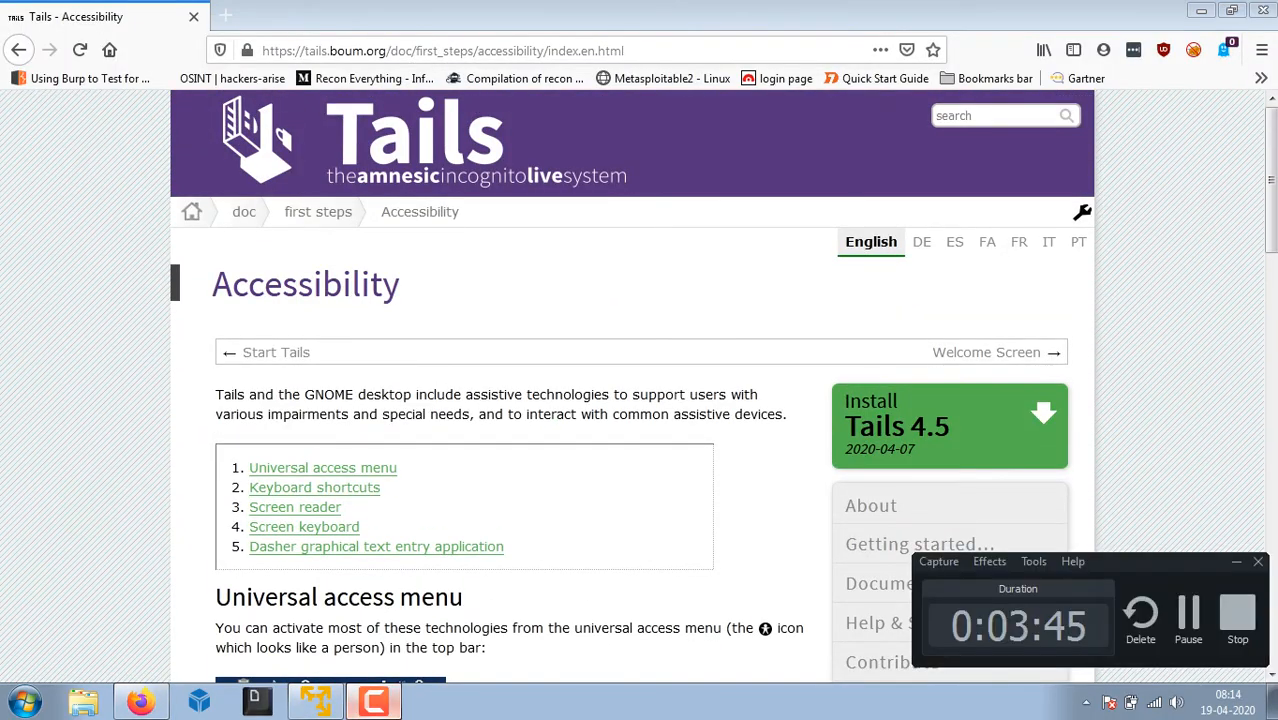
left_click(316, 702)
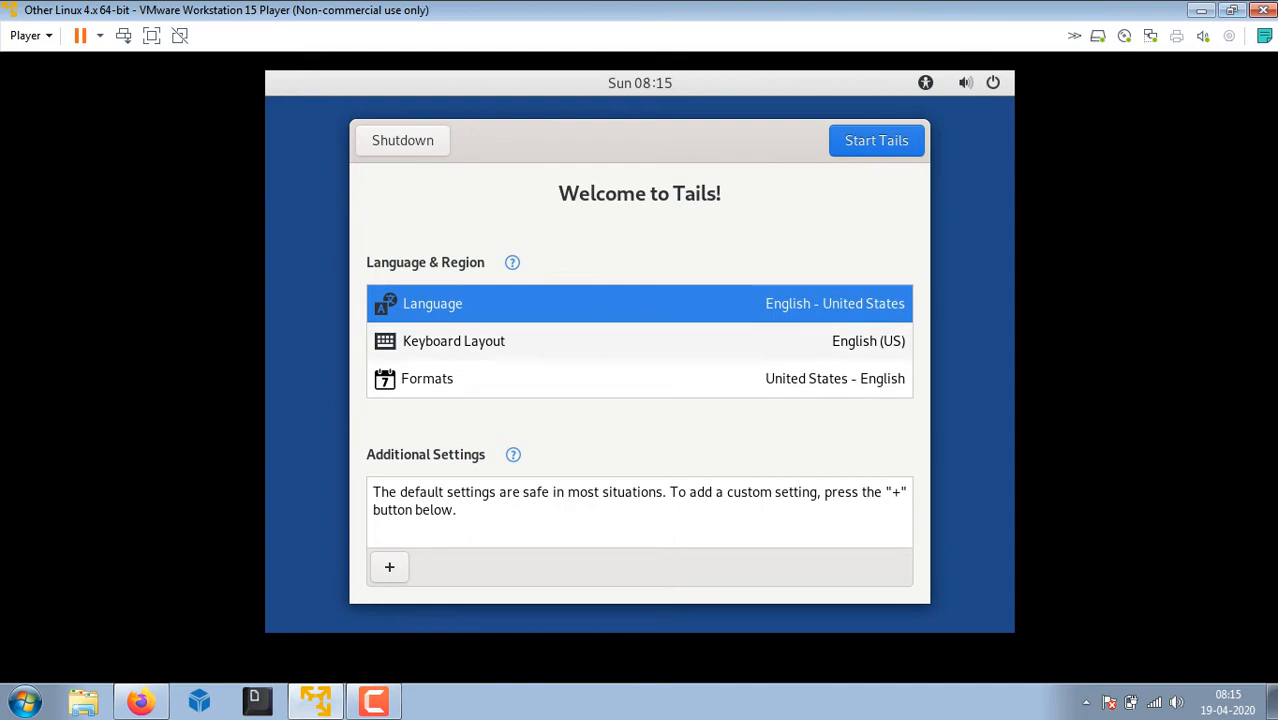
Review the keyboard layout and formats choices on the Tails welcome screen and start Tails with the default English settings.
left_click(454, 341)
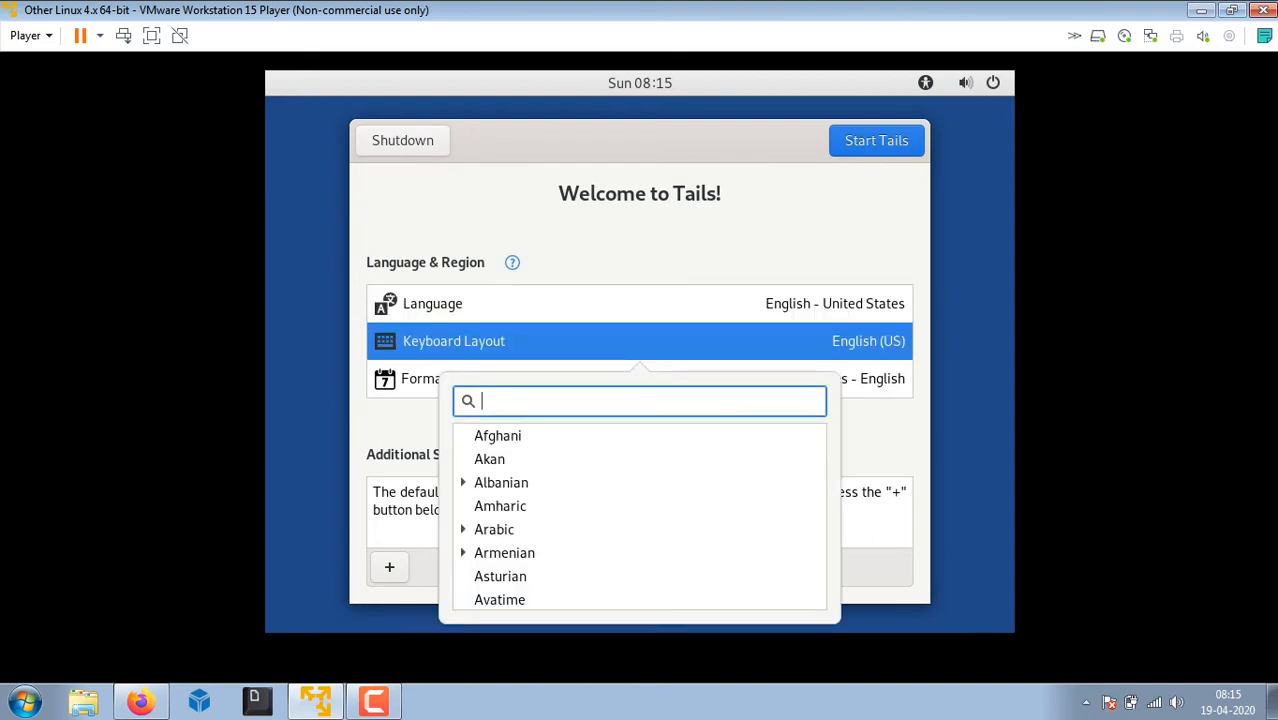
left_click(427, 379)
left_click(640, 341)
left_click(640, 304)
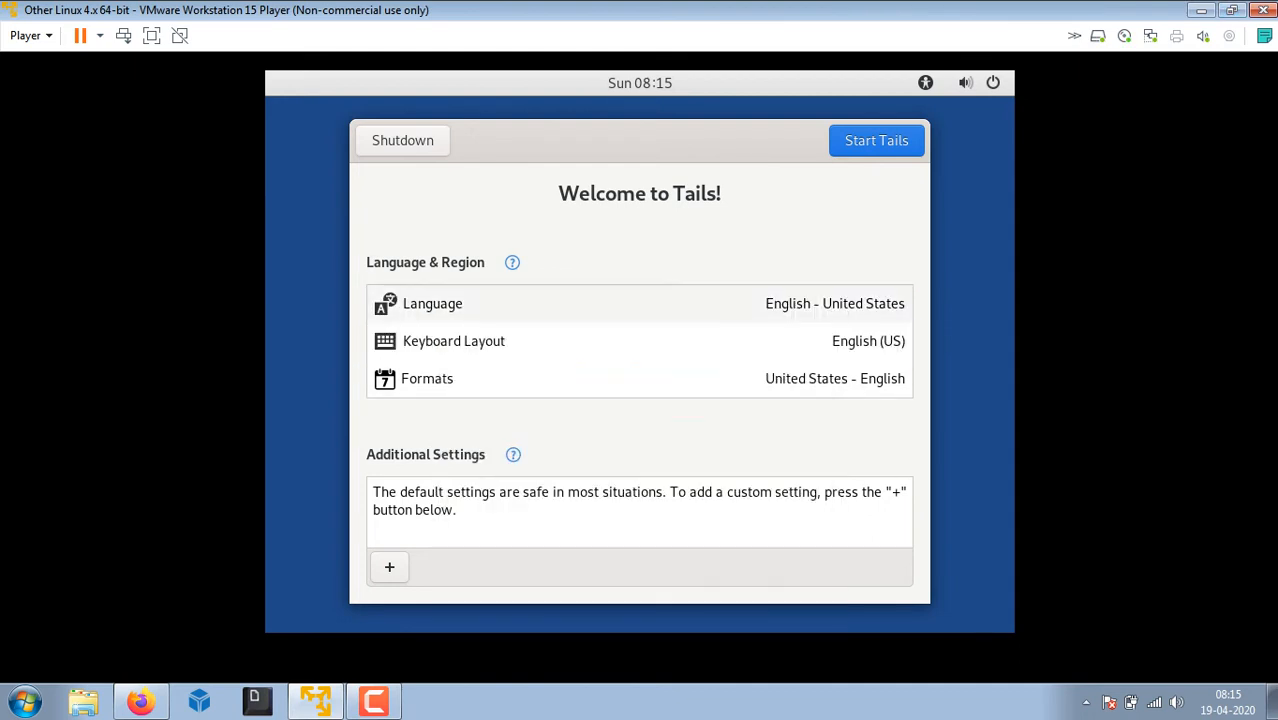
left_click(876, 140)
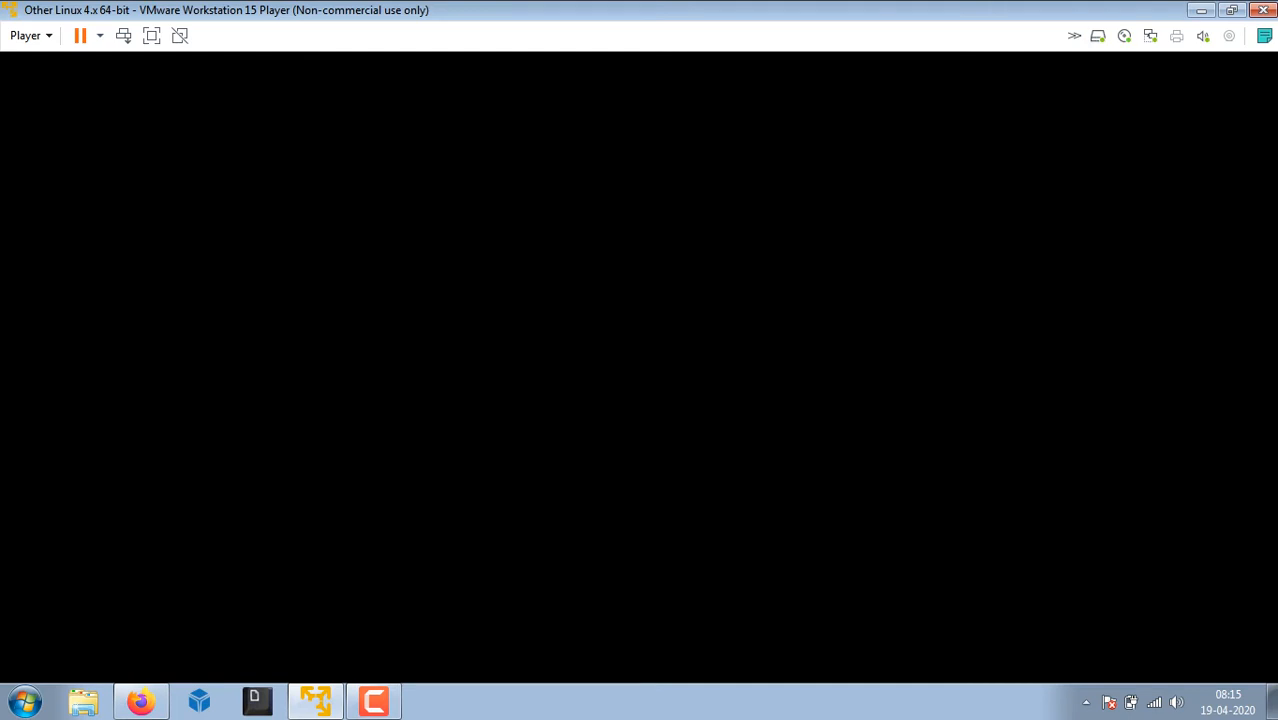